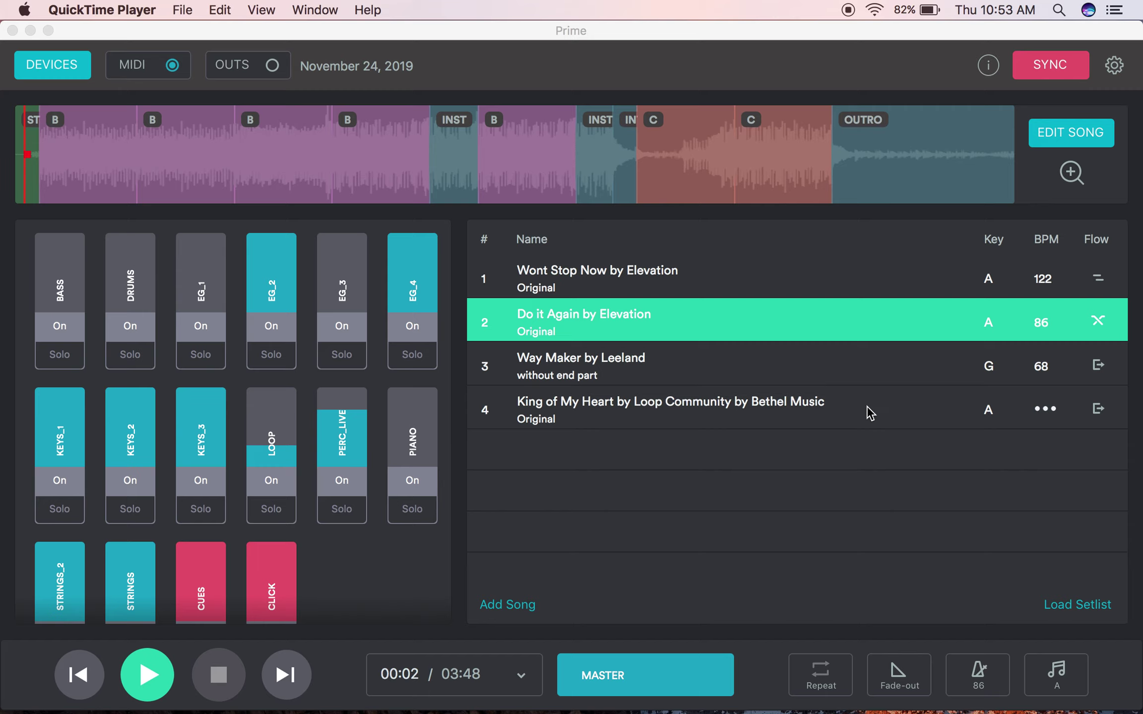
# Step: Set the app's Midi Cues Connections to IAC Driver IAC Bus 1 and close the settings
pyautogui.click(1114, 65)
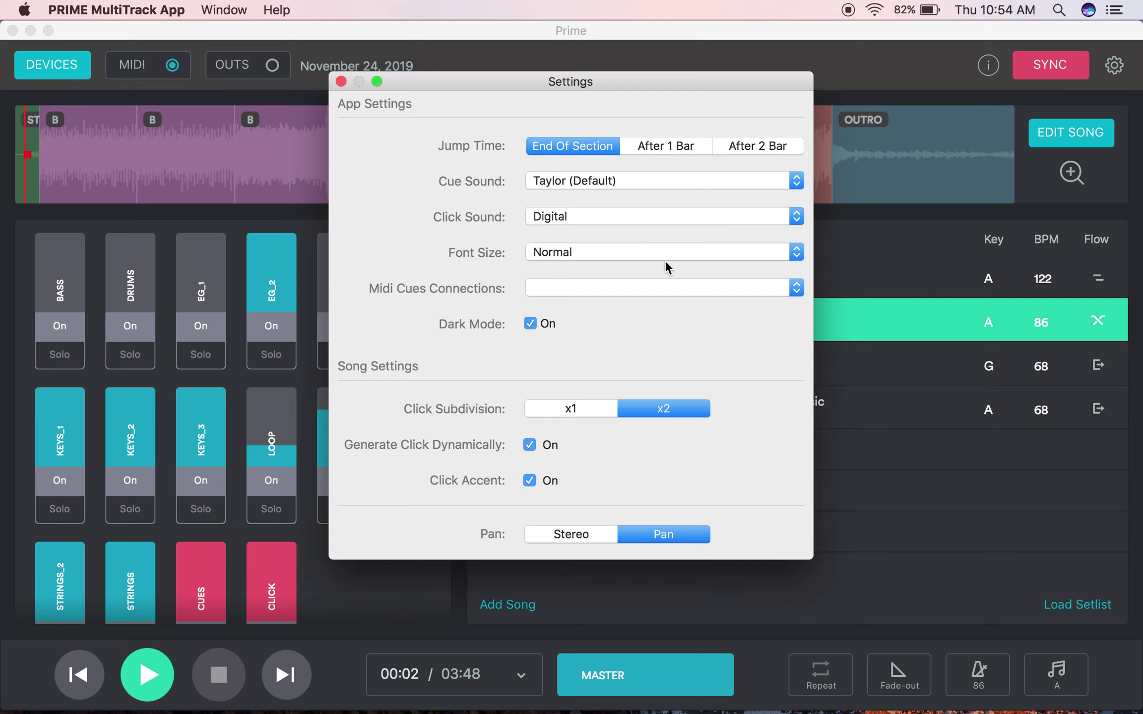
pyautogui.click(626, 293)
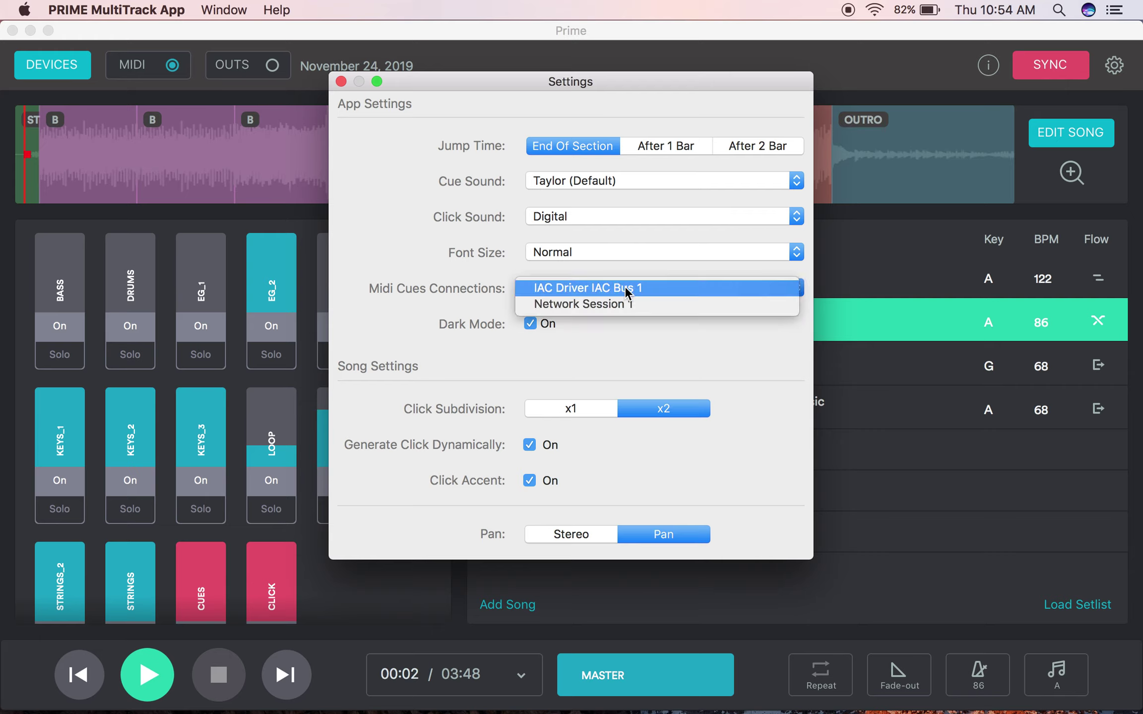
pyautogui.click(654, 290)
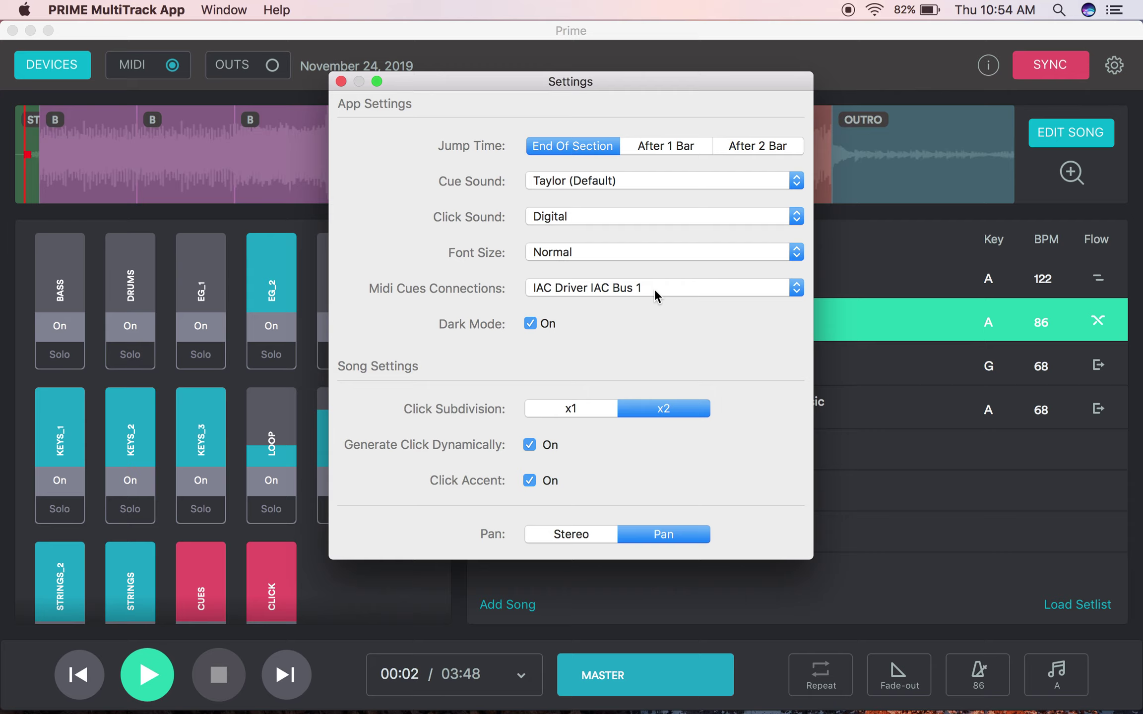
pyautogui.click(341, 81)
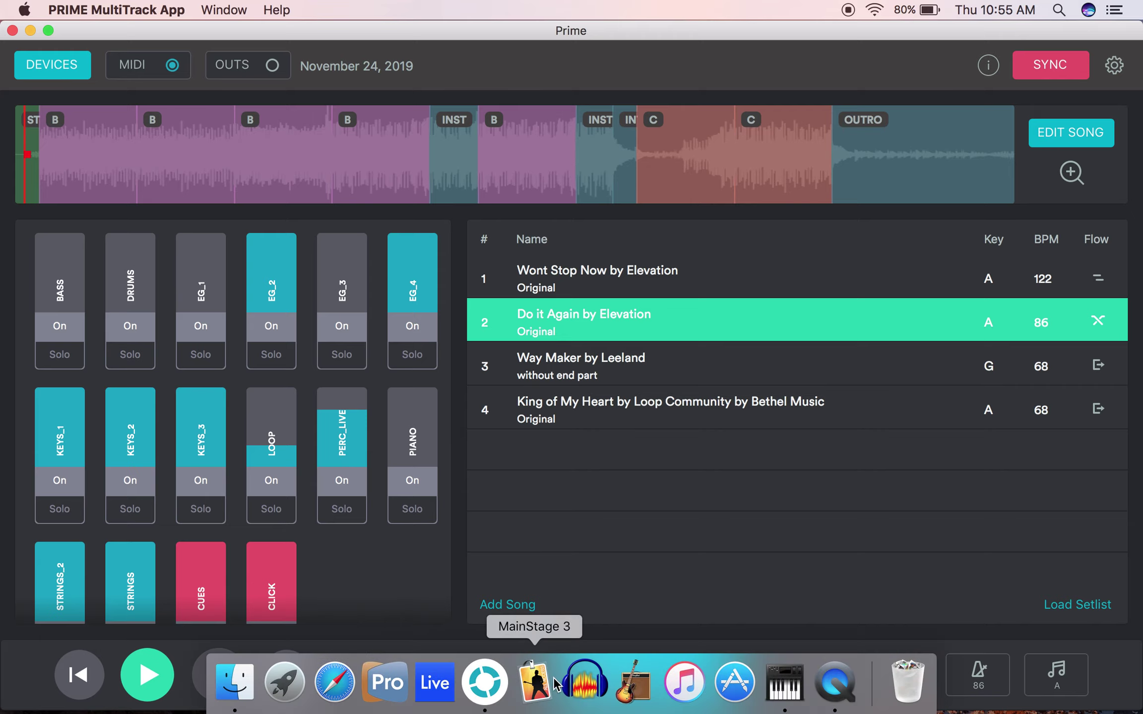
# Step: Enter MIDI cue editing for the song Do it Again by Elevation
pyautogui.click(1062, 128)
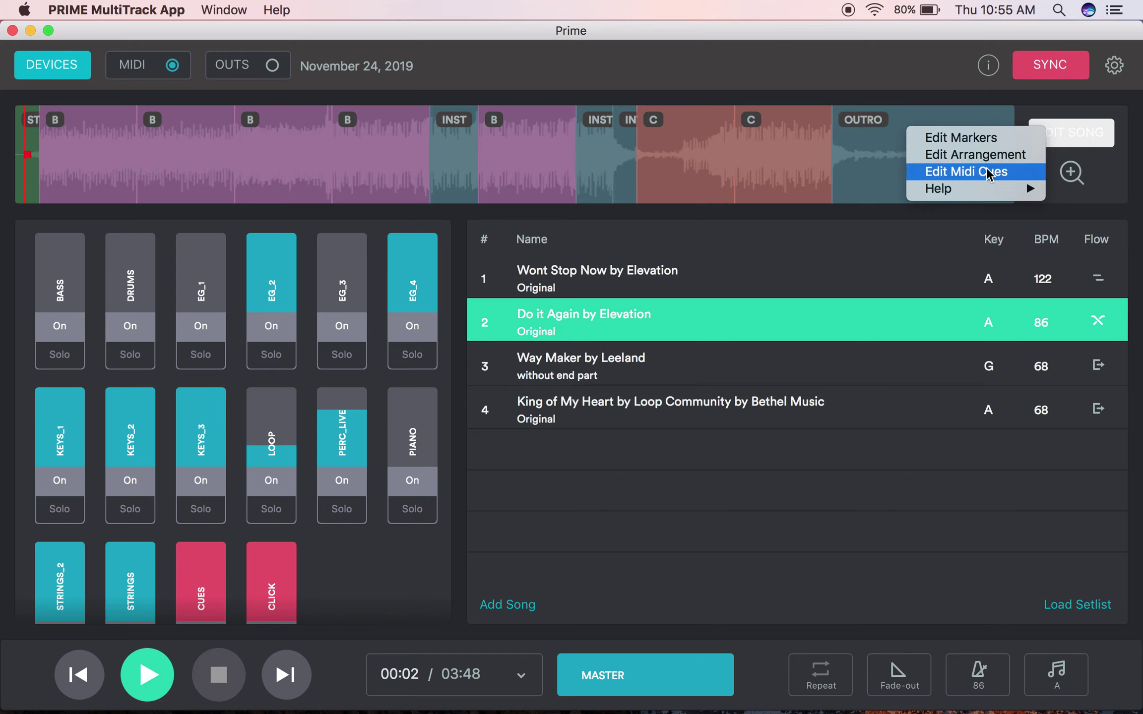
pyautogui.click(987, 172)
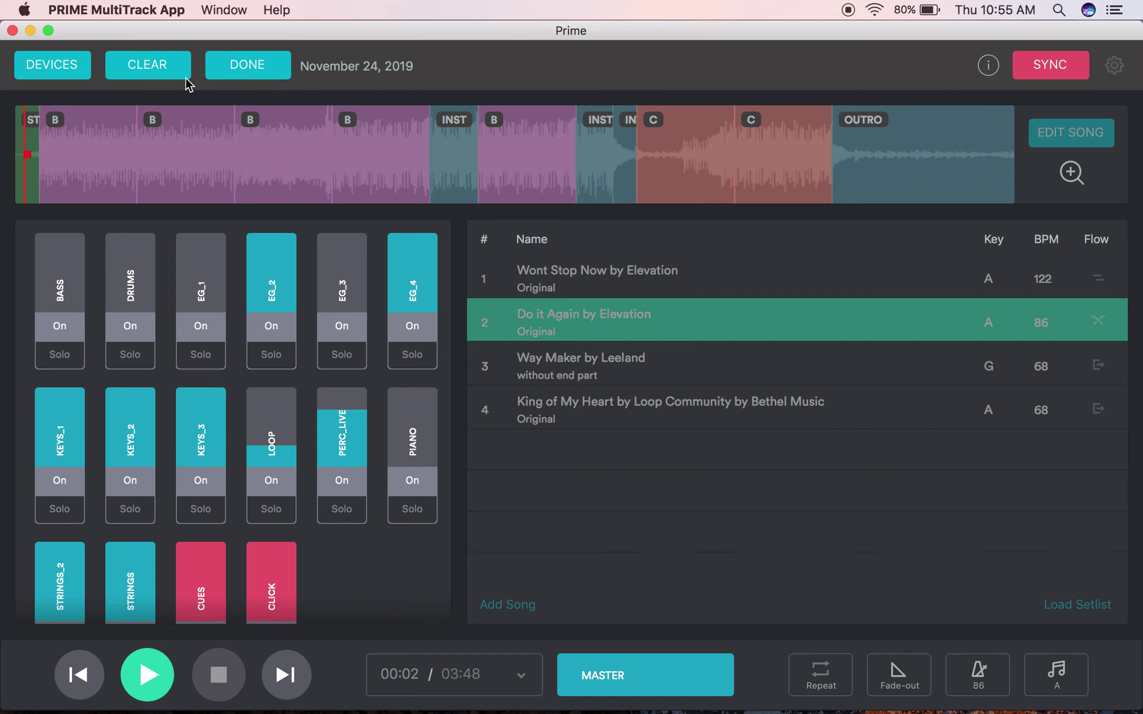
pyautogui.click(1072, 173)
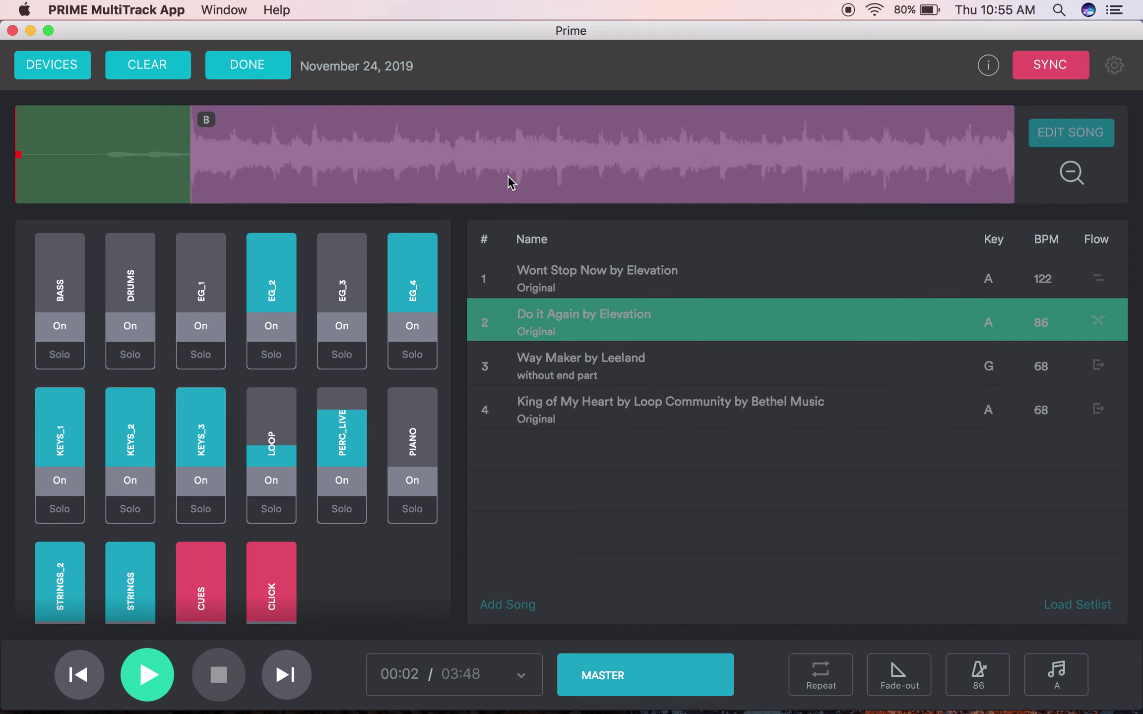
pyautogui.click(274, 164)
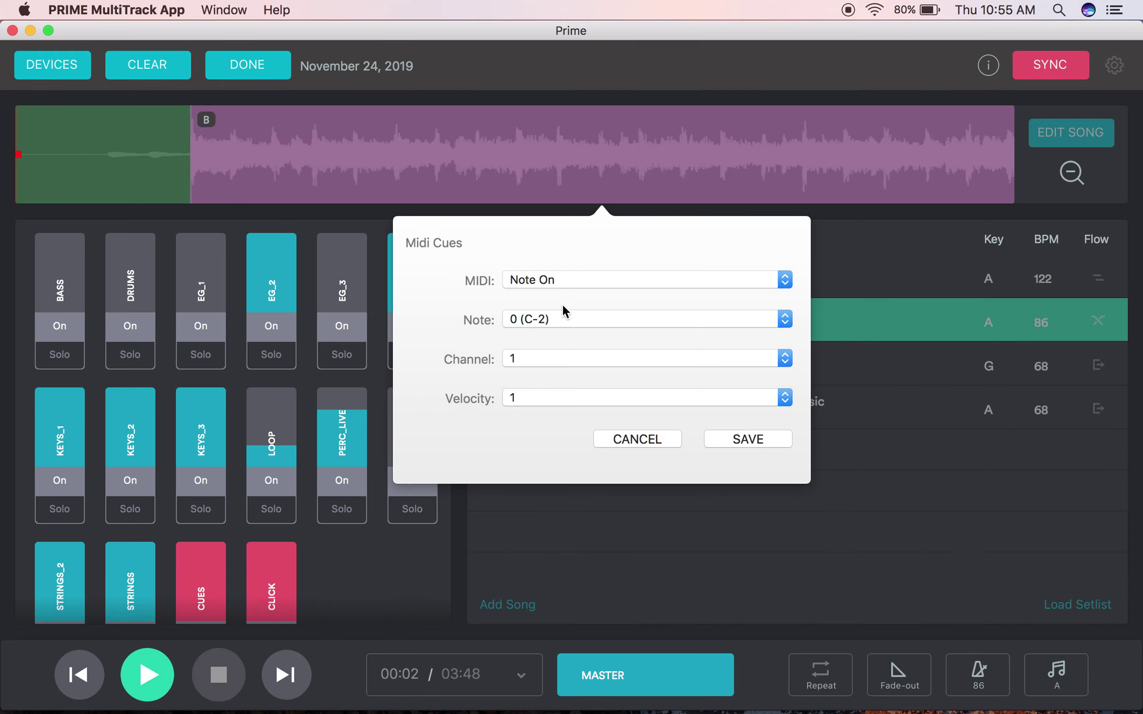
pyautogui.click(566, 323)
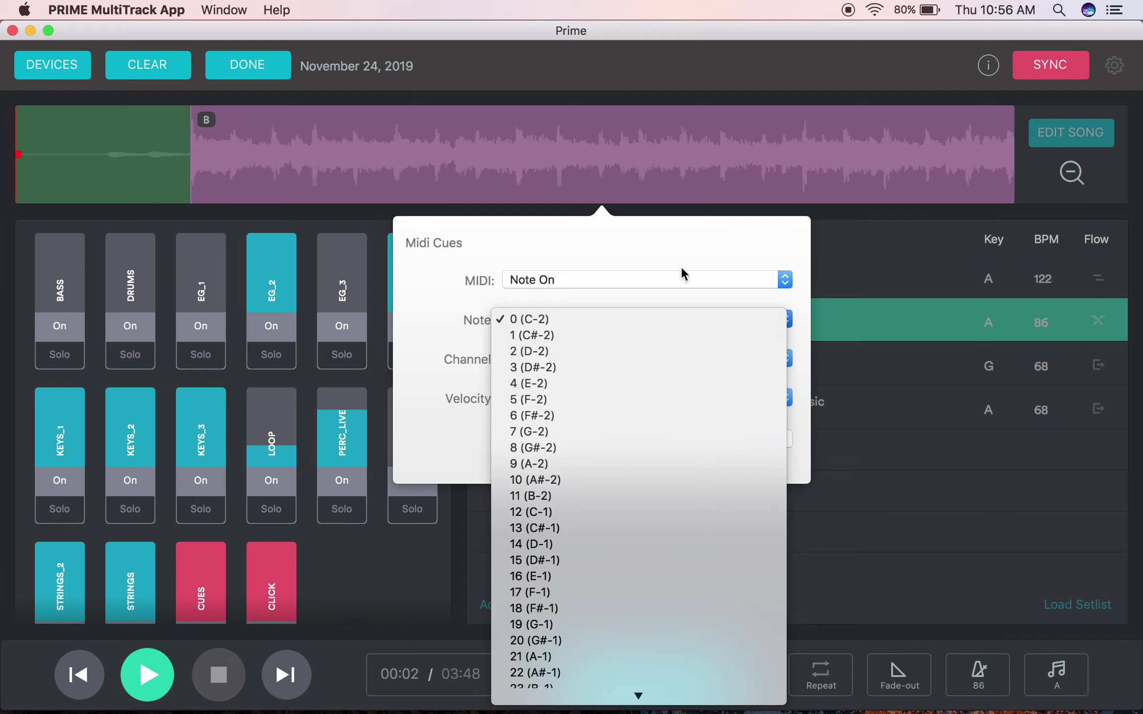
pyautogui.click(697, 250)
pyautogui.click(652, 437)
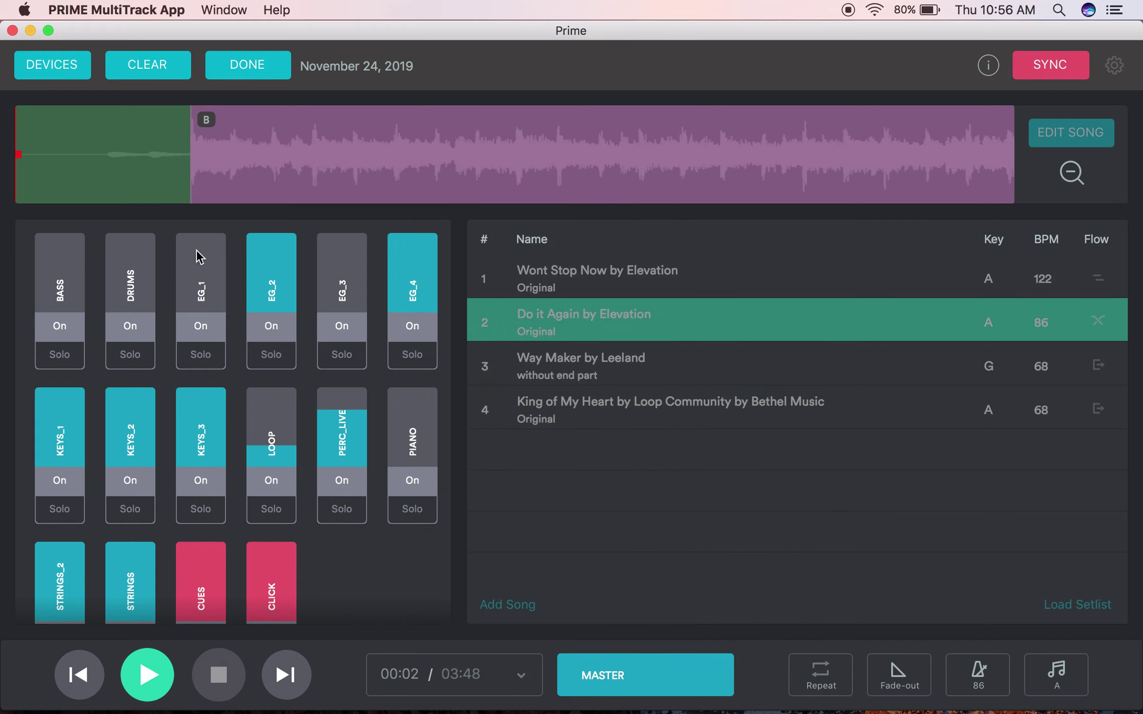
# Step: Start a Note On MIDI cue near the end of the green opening section, with note 19 (G-1)
pyautogui.click(146, 165)
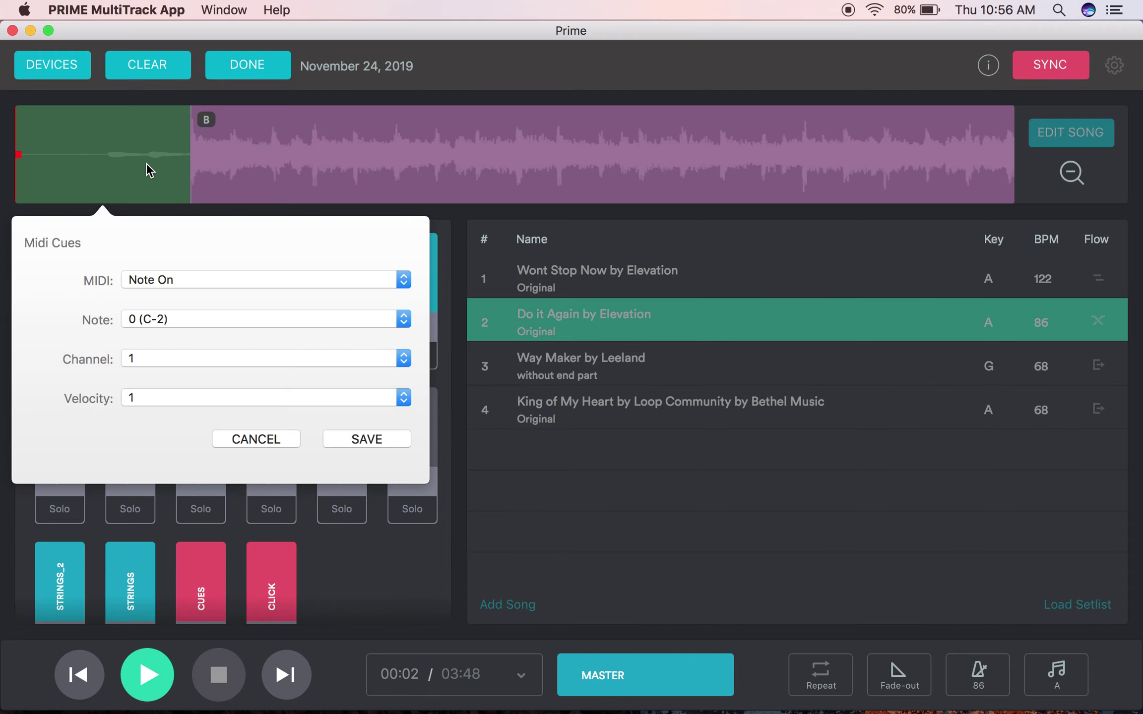
pyautogui.click(259, 321)
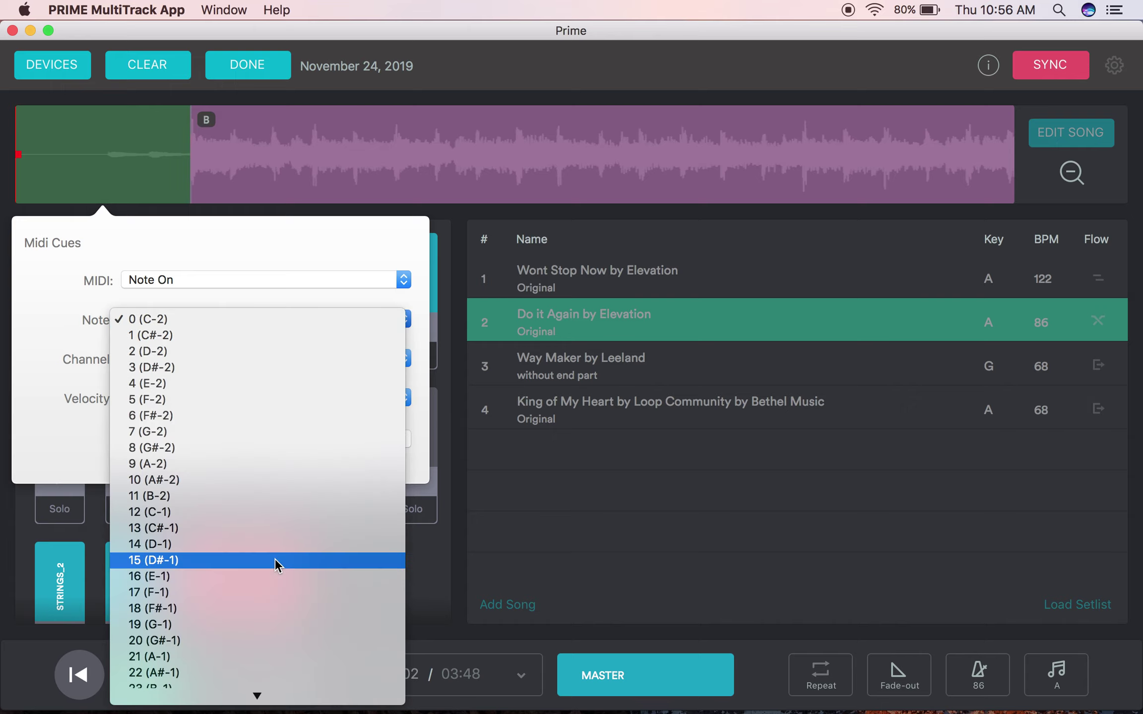
pyautogui.click(301, 620)
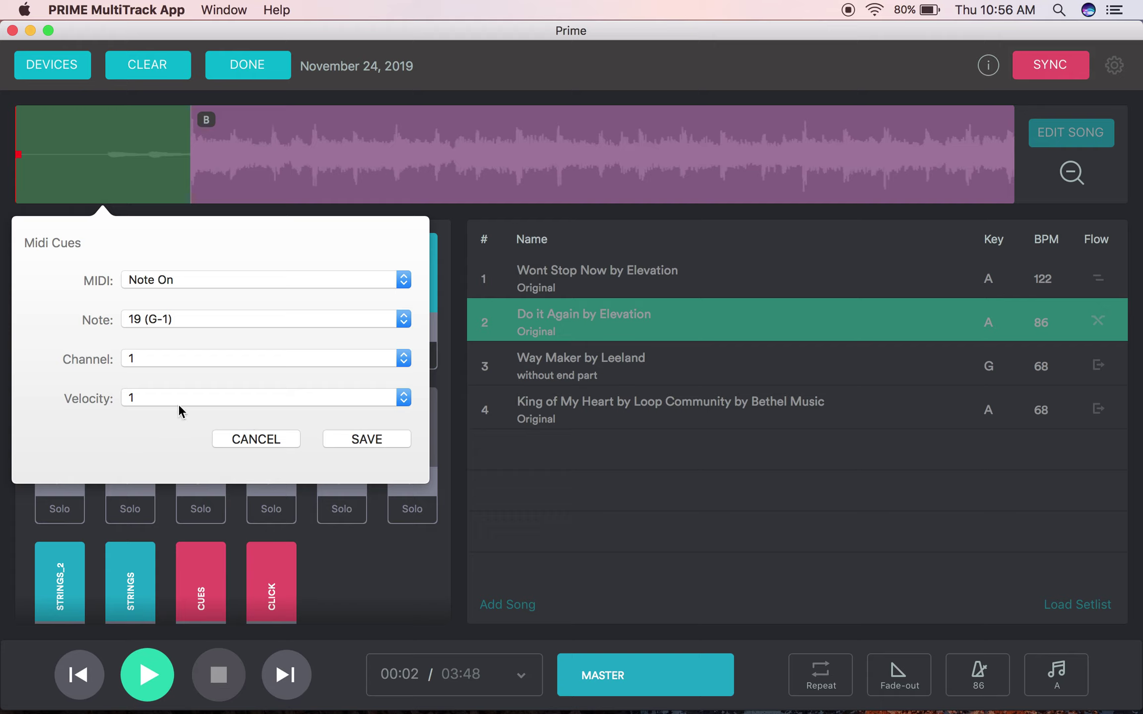
# Step: Try a velocity of 17 for the MIDI cue, and return it to 1
pyautogui.click(191, 397)
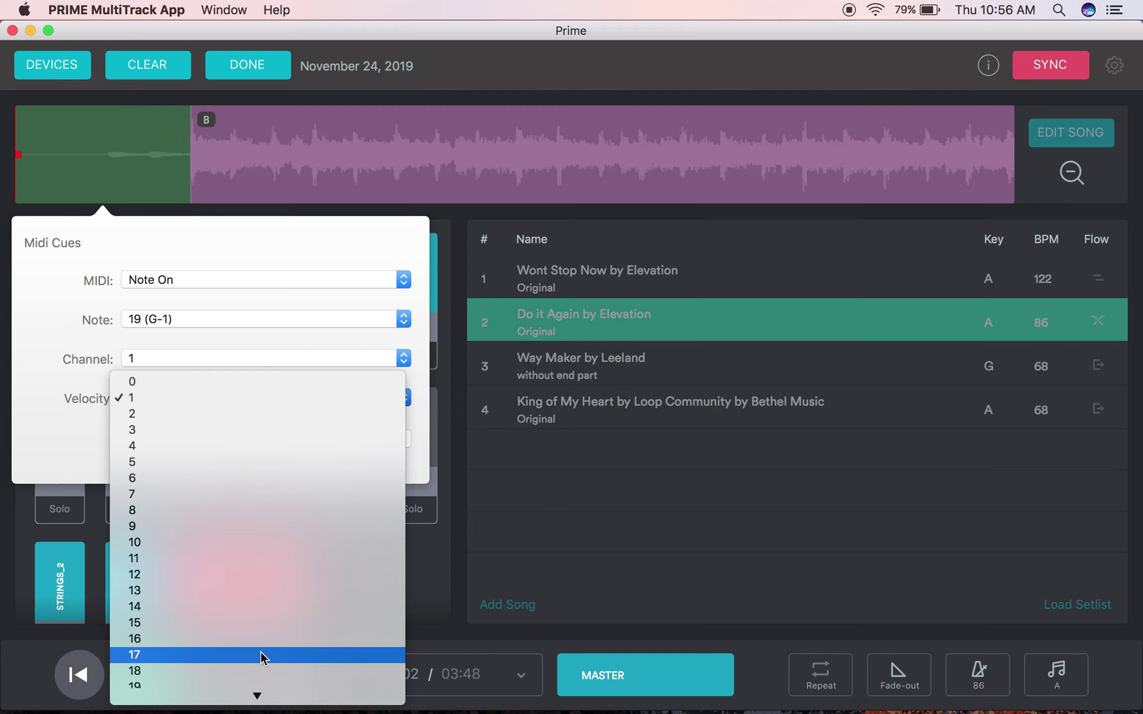
pyautogui.click(261, 655)
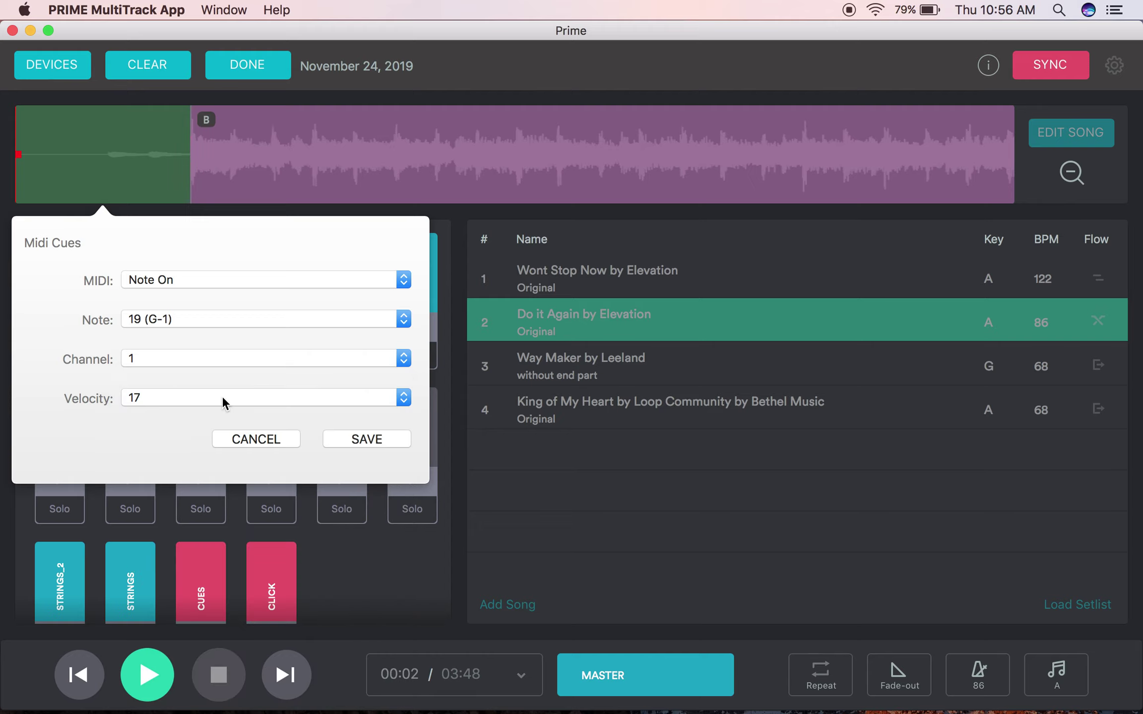
pyautogui.click(221, 395)
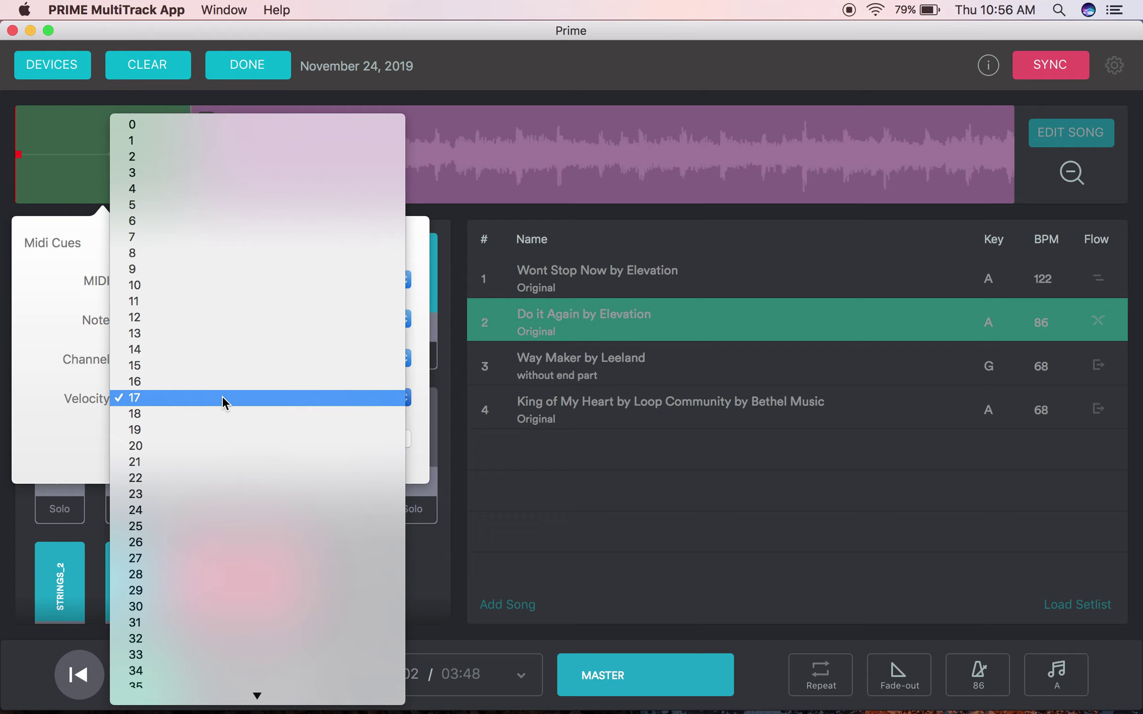
pyautogui.click(256, 141)
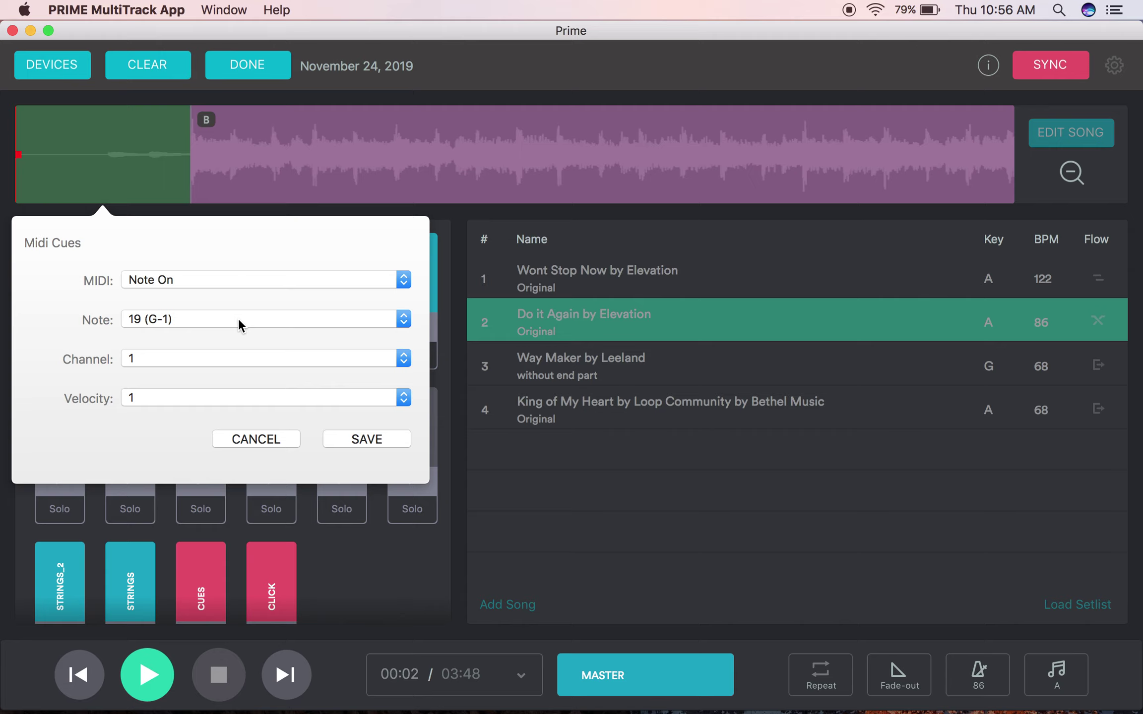
# Step: Try note 18 (F#-1) for the MIDI cue, and return it to 19 (G-1)
pyautogui.click(239, 318)
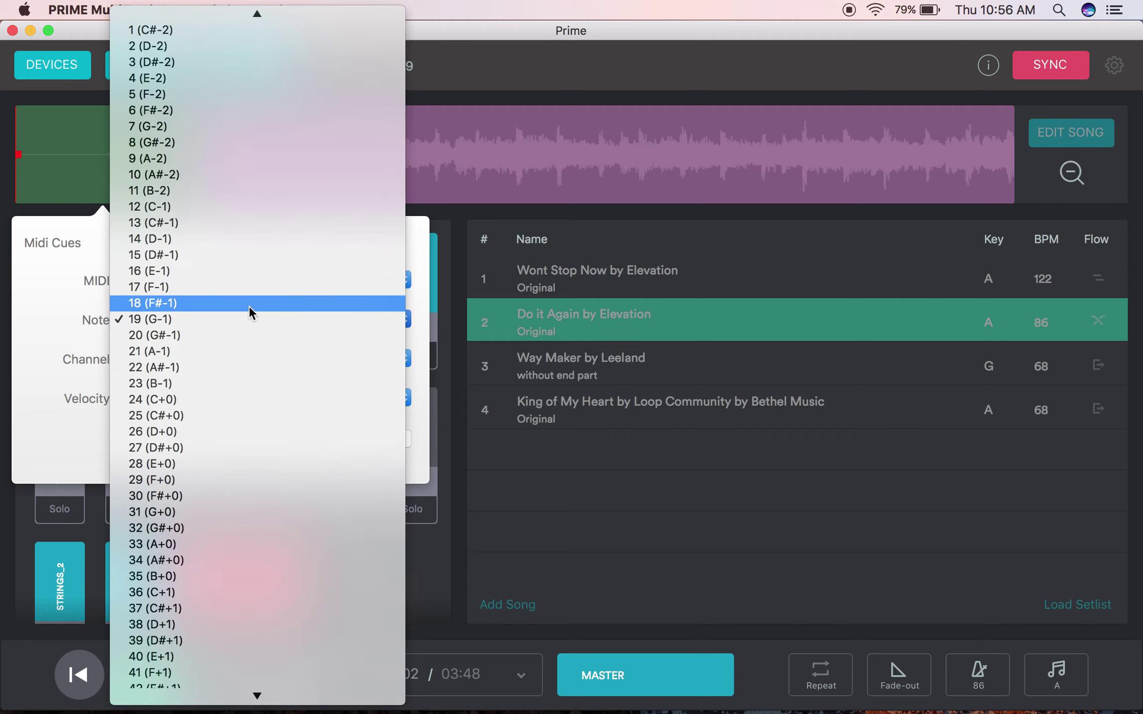
pyautogui.click(248, 305)
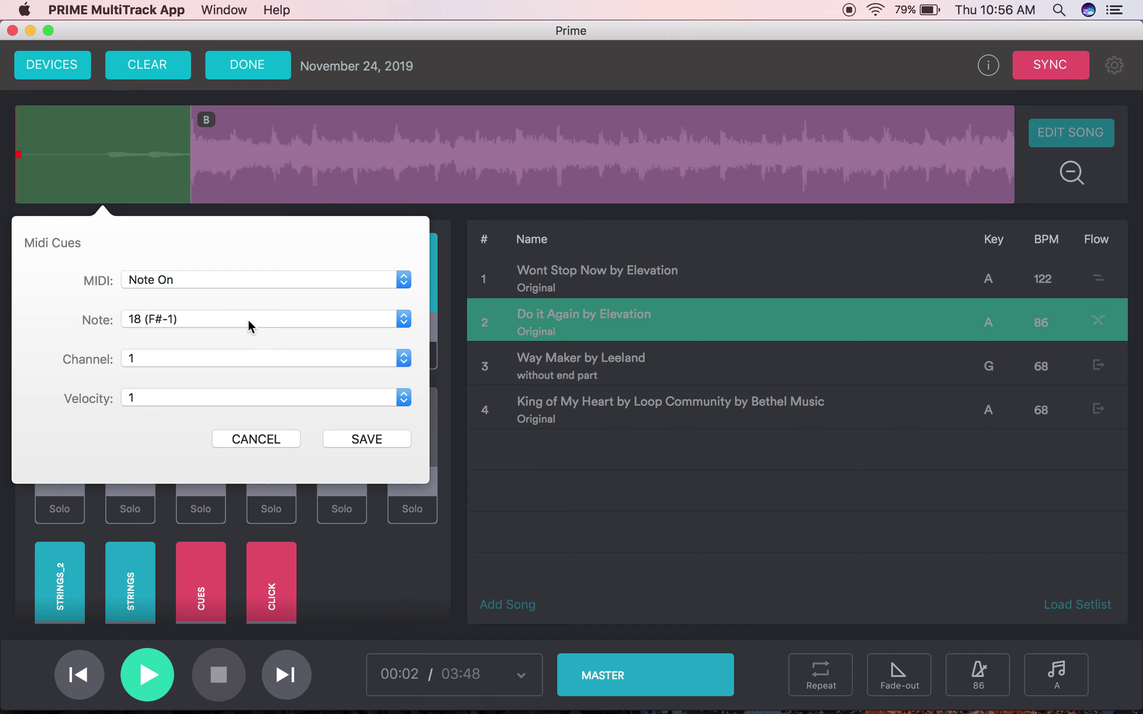
pyautogui.click(248, 321)
pyautogui.click(248, 339)
pyautogui.click(262, 323)
pyautogui.click(266, 319)
# Step: Set the MIDI cue's velocity to 8
pyautogui.click(204, 398)
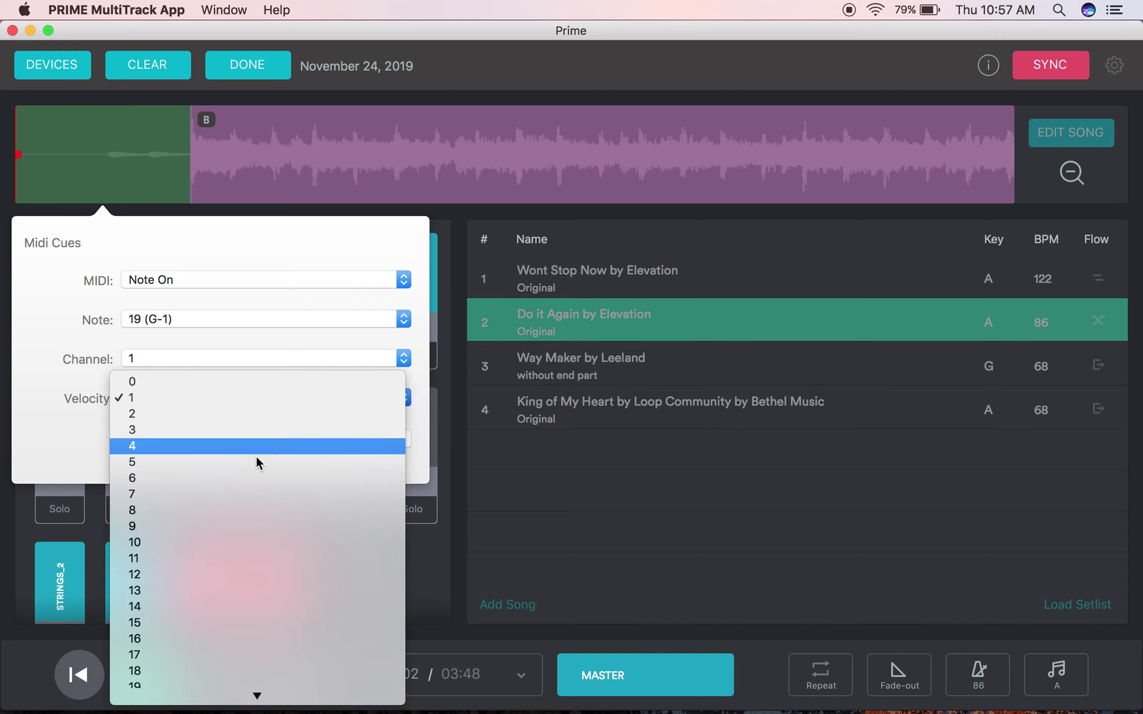
pyautogui.click(297, 314)
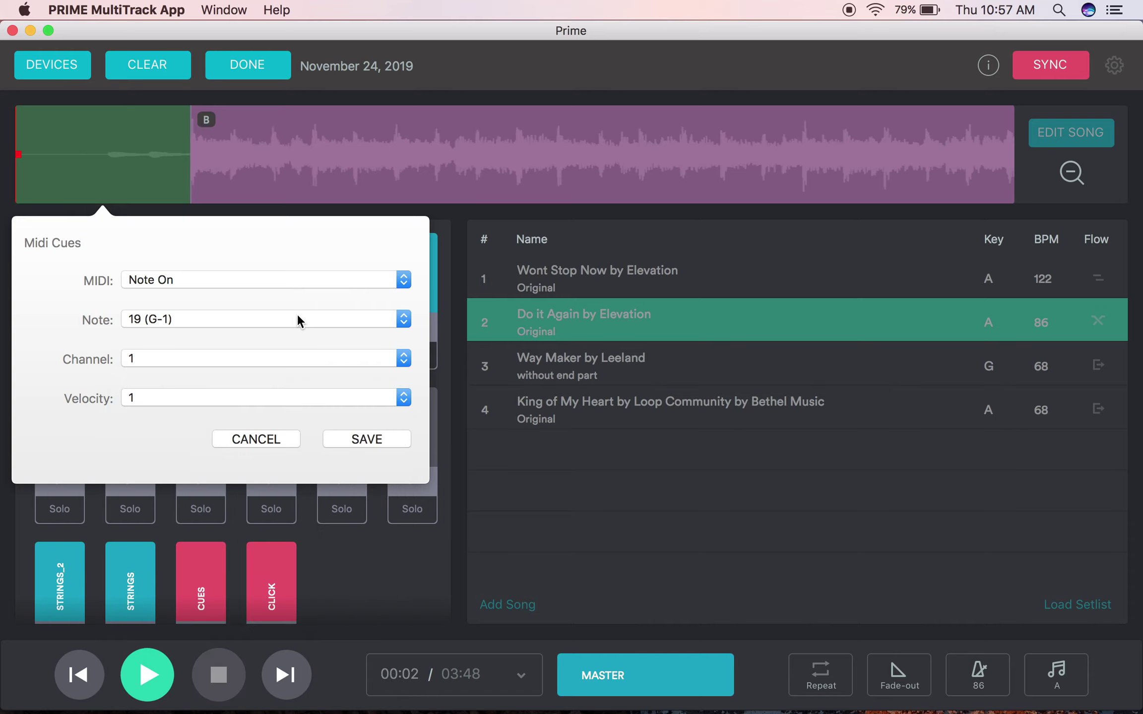
pyautogui.click(275, 399)
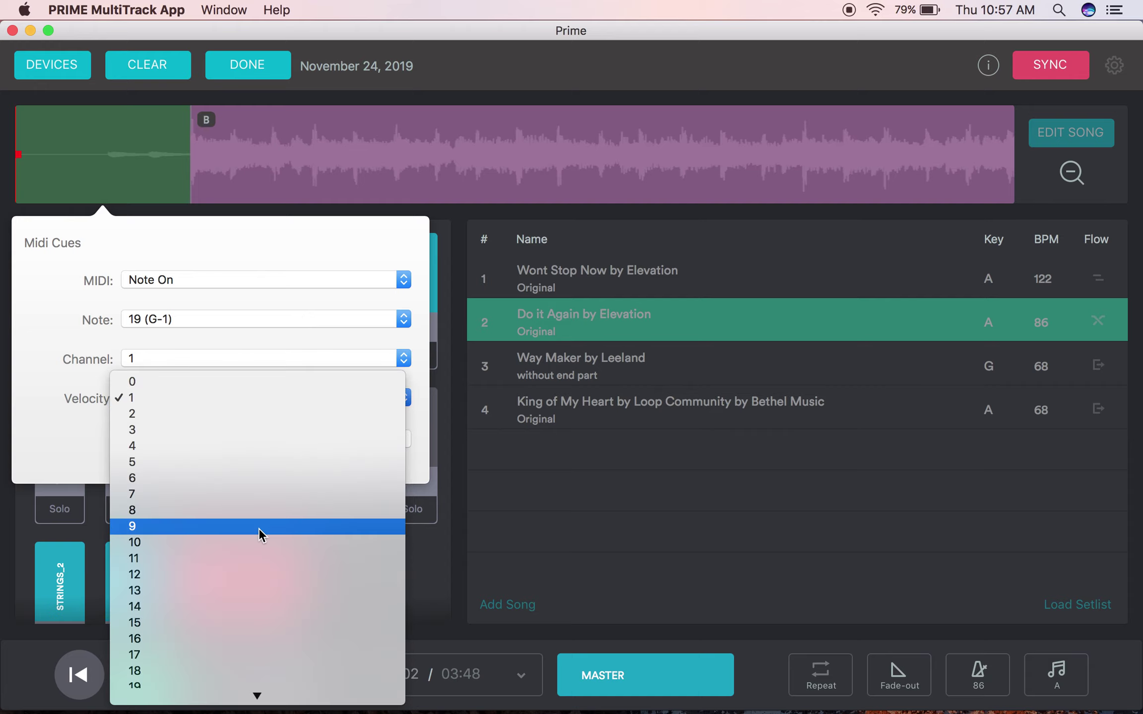
pyautogui.click(266, 513)
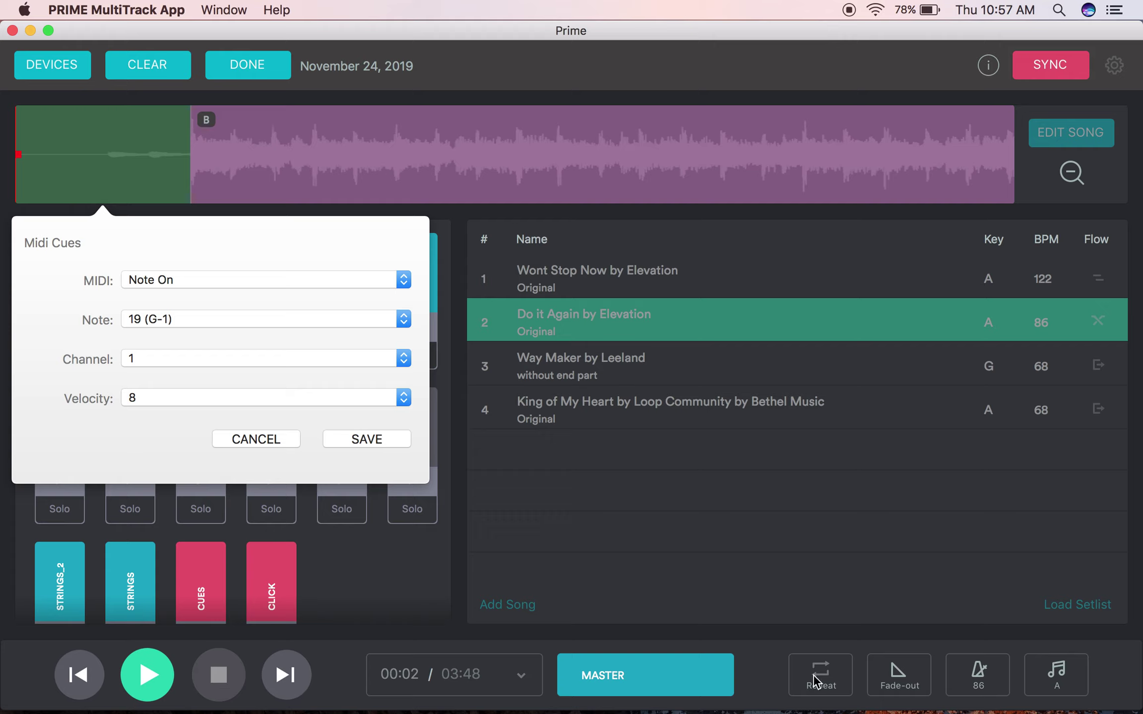
# Step: Set the MIDI cue's channel to 2
pyautogui.click(356, 358)
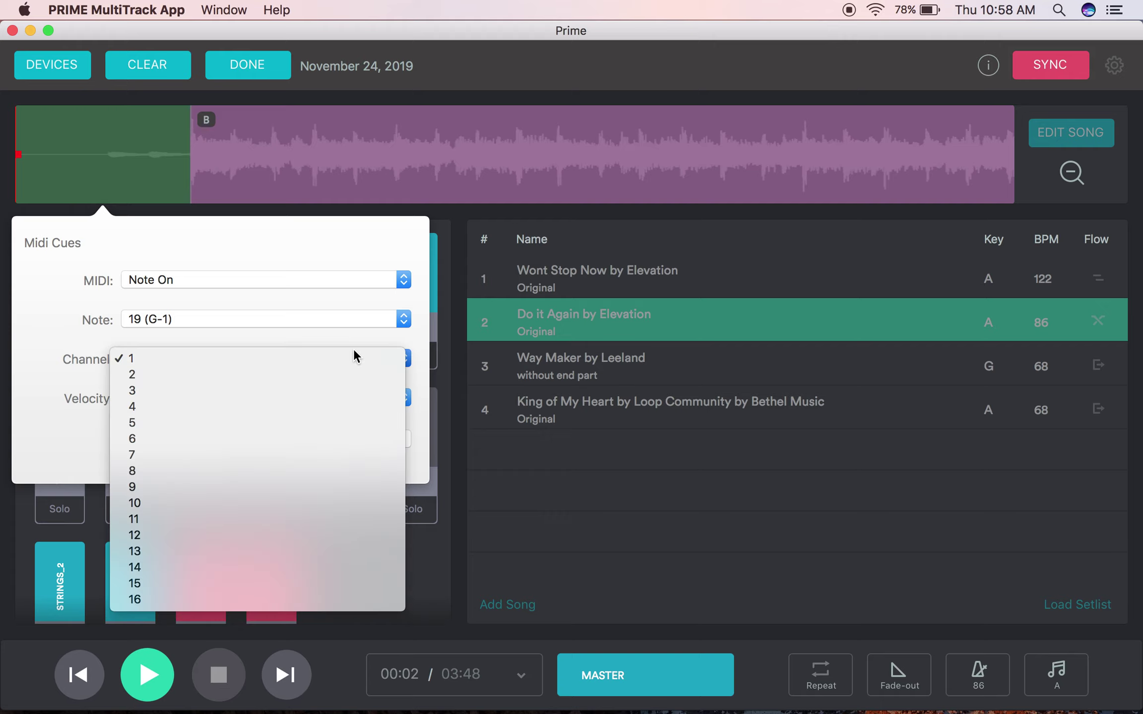
pyautogui.click(351, 364)
pyautogui.click(351, 363)
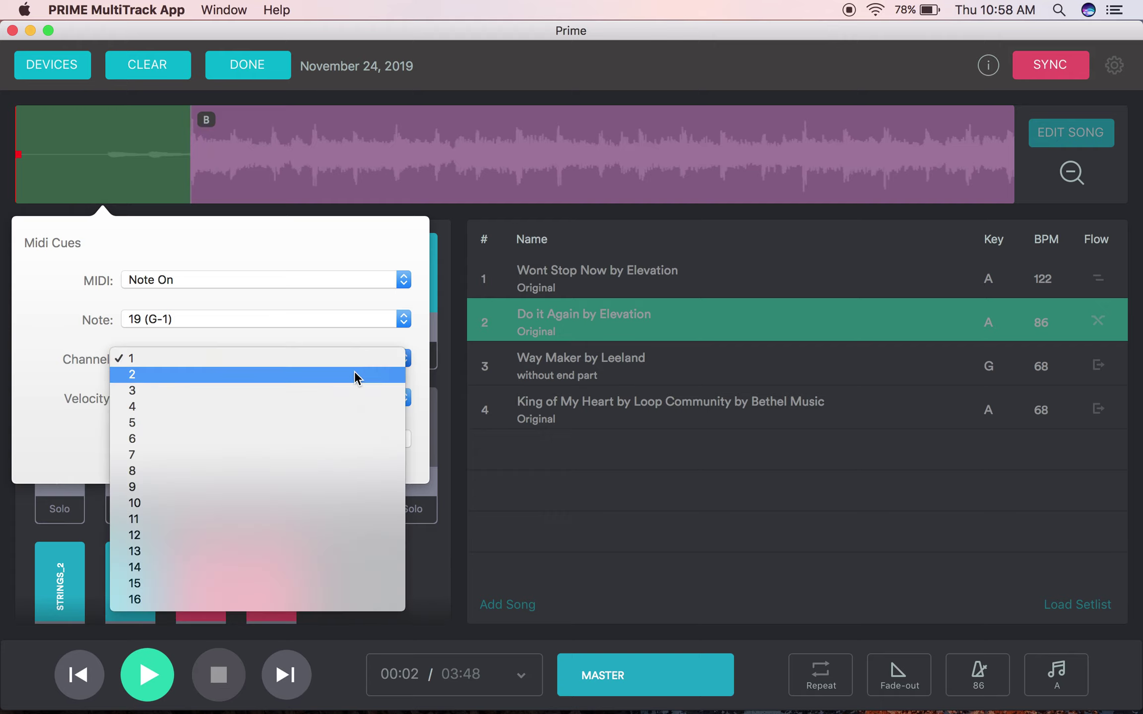
pyautogui.click(355, 373)
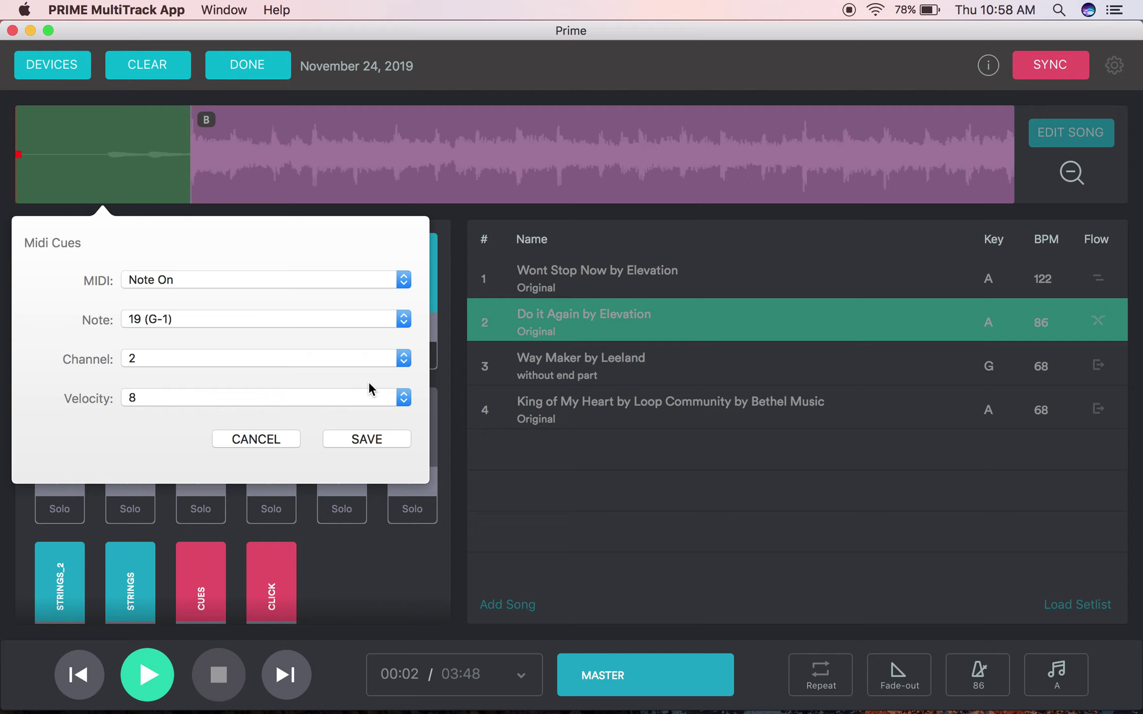
# Step: Try channel 3 for the MIDI cue, and return it to channel 2
pyautogui.click(351, 354)
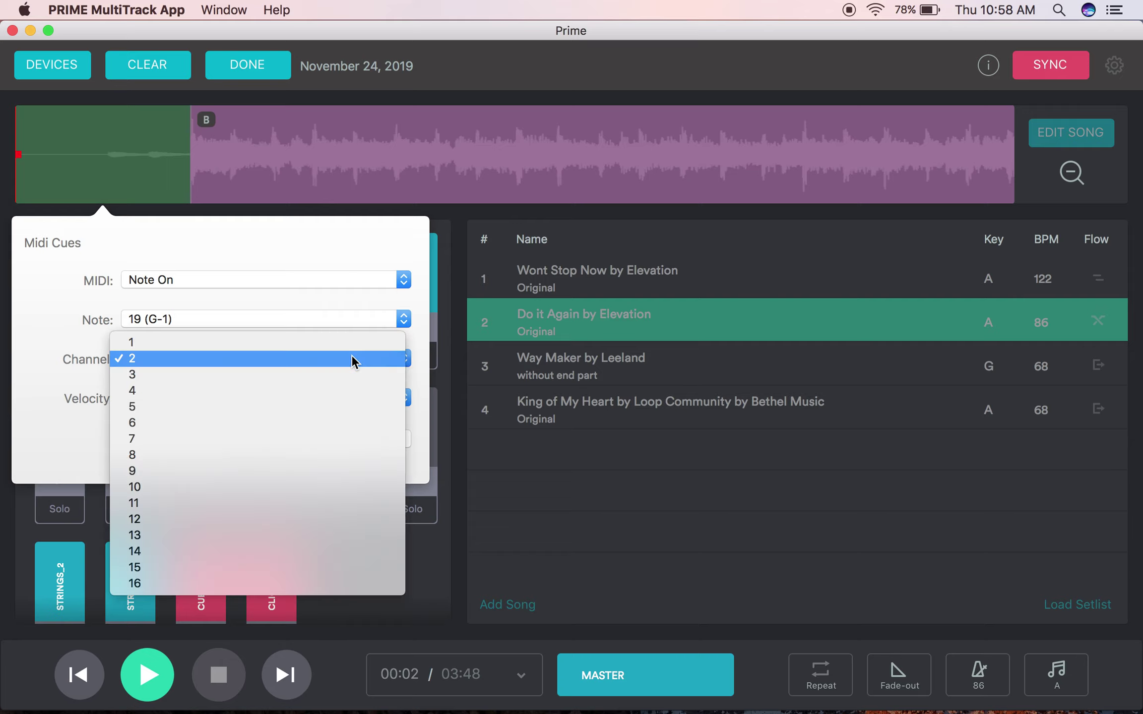
pyautogui.click(347, 374)
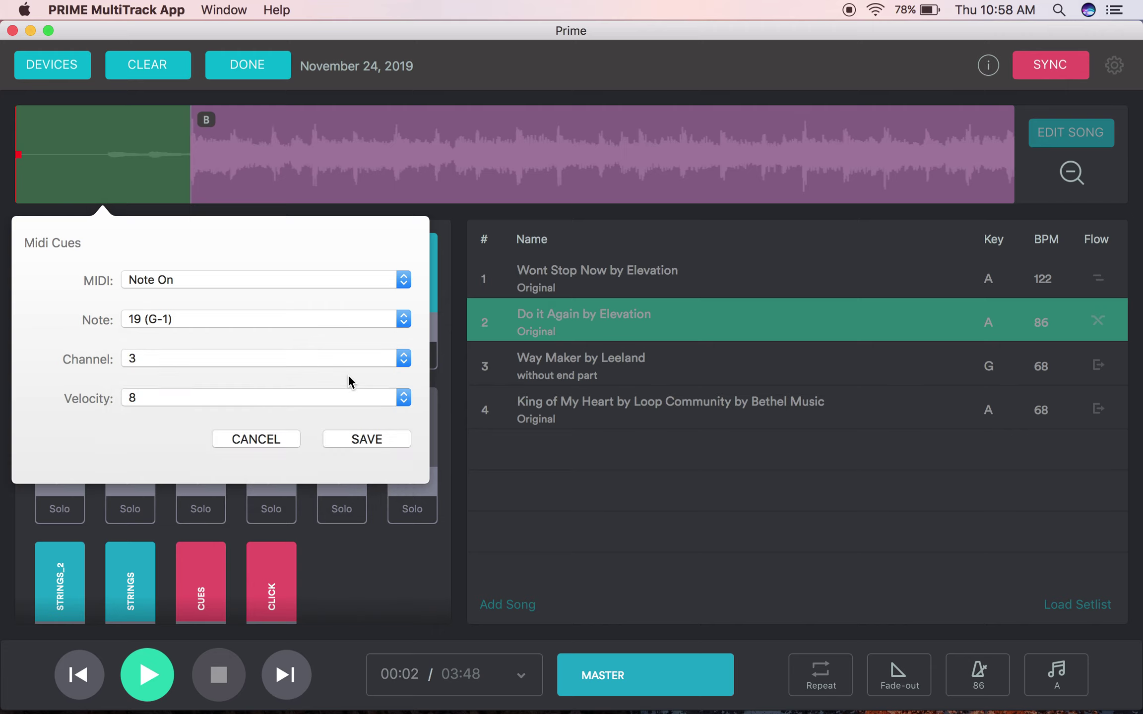
pyautogui.click(327, 358)
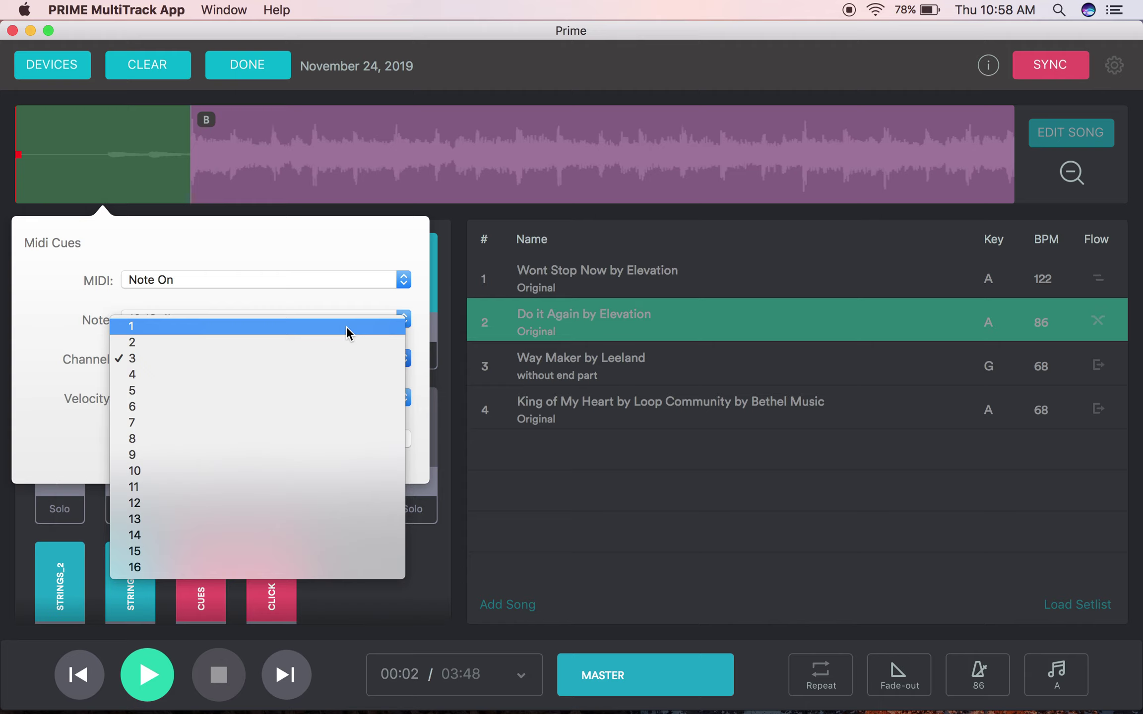
pyautogui.click(342, 357)
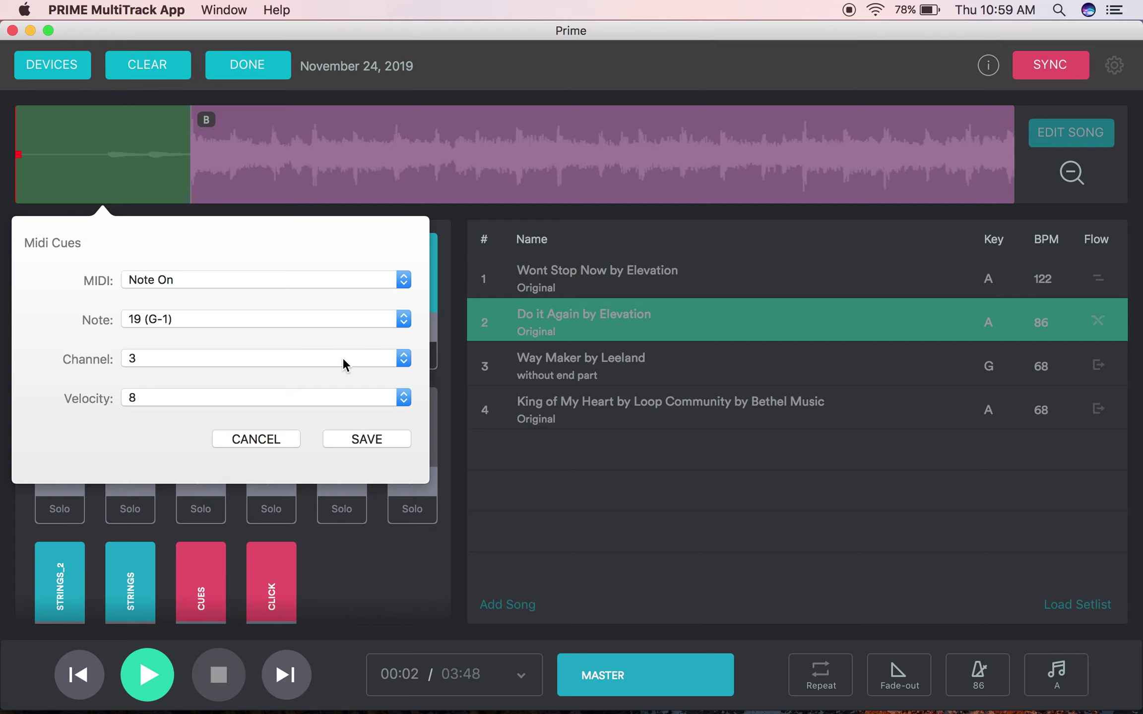
pyautogui.click(342, 357)
pyautogui.click(347, 343)
# Step: Save the MIDI cue in the opening section and finish editing the song's MIDI cues
pyautogui.click(352, 439)
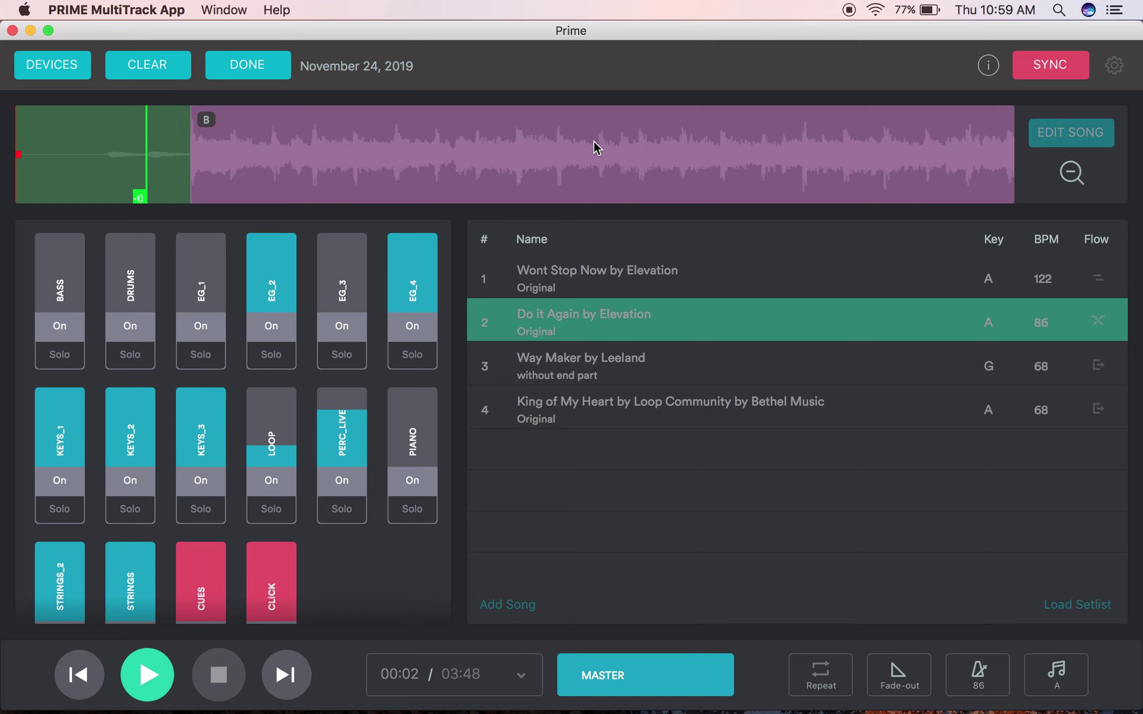
pyautogui.click(248, 61)
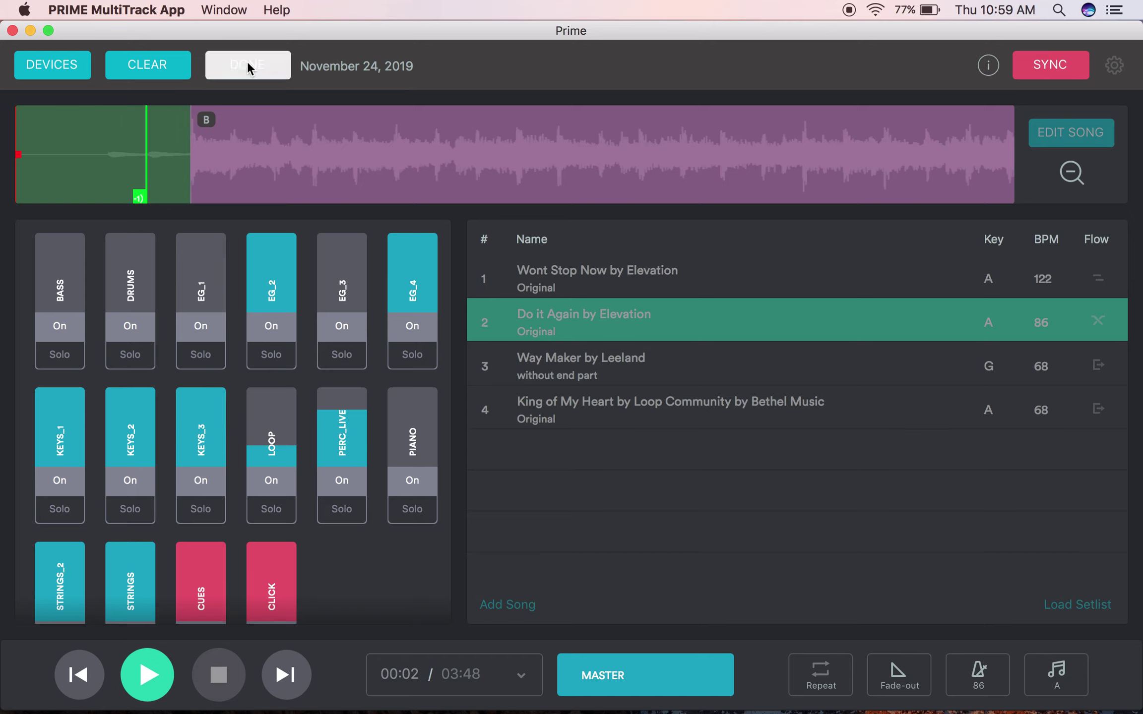
# Step: Load the song Wont Stop Now by Elevation and examine its MIDI cues across the whole waveform
pyautogui.click(558, 277)
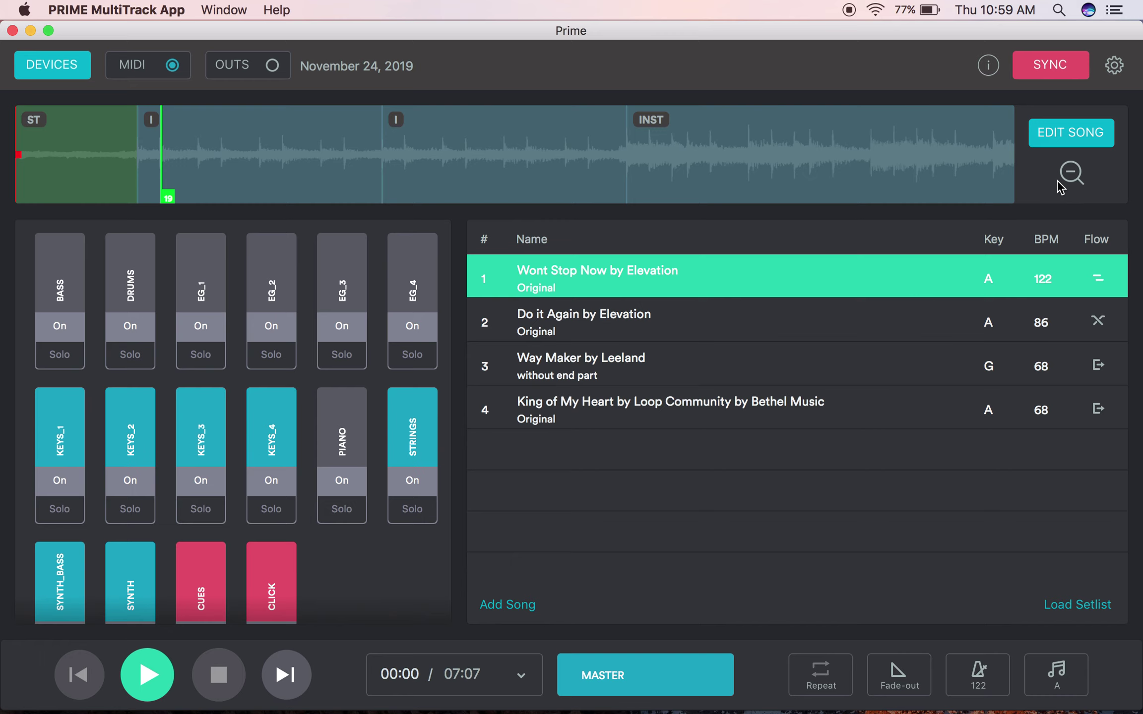
pyautogui.click(1071, 173)
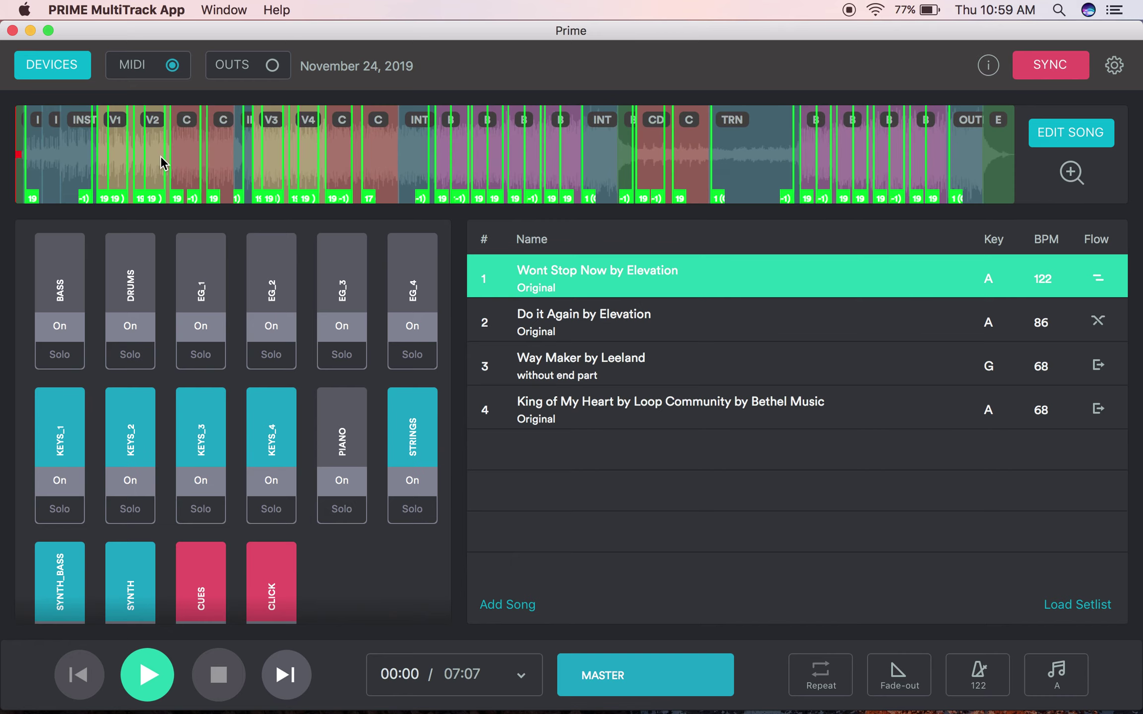
pyautogui.click(1071, 174)
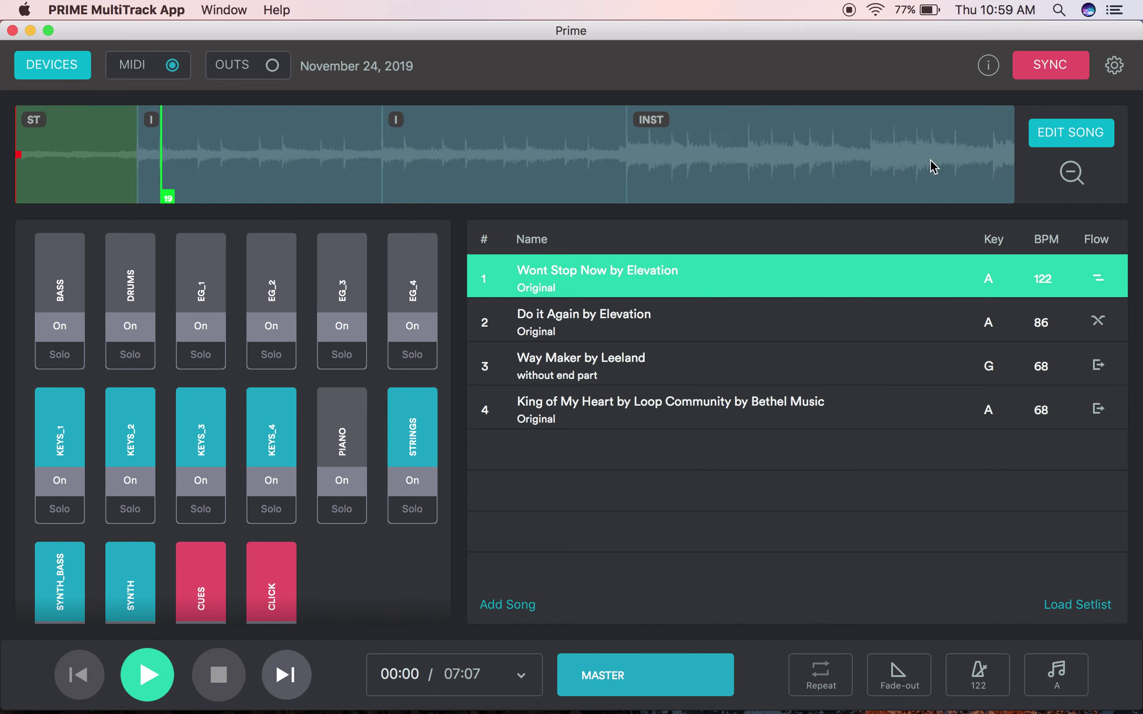
# Step: Move the first MIDI cue in V1 slightly closer to the section's start, leaving a small gap, and finish editing the MIDI cues
pyautogui.click(584, 154)
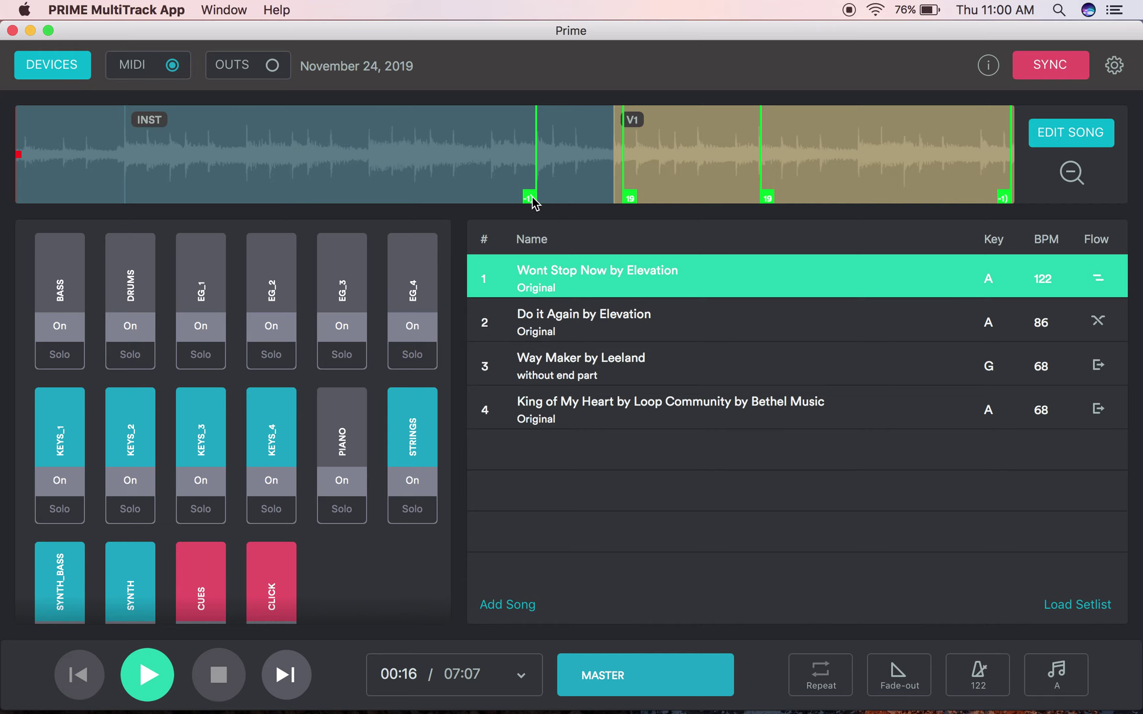
pyautogui.hscroll(5, 625, 203)
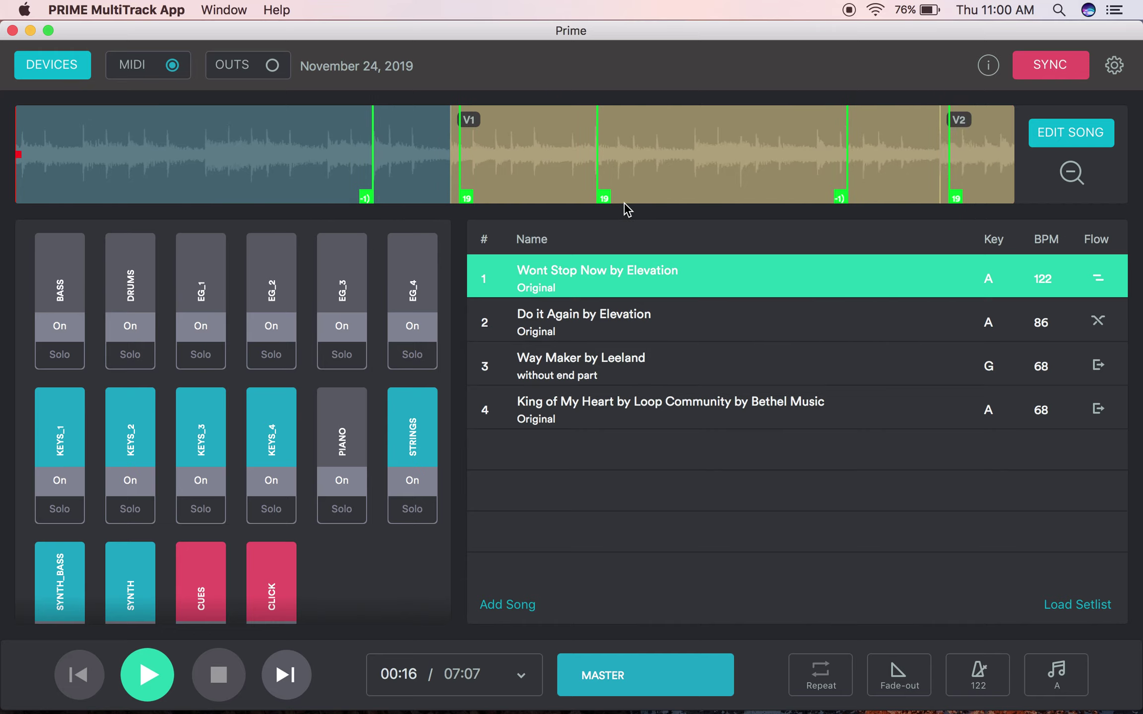
pyautogui.hscroll(5, 623, 202)
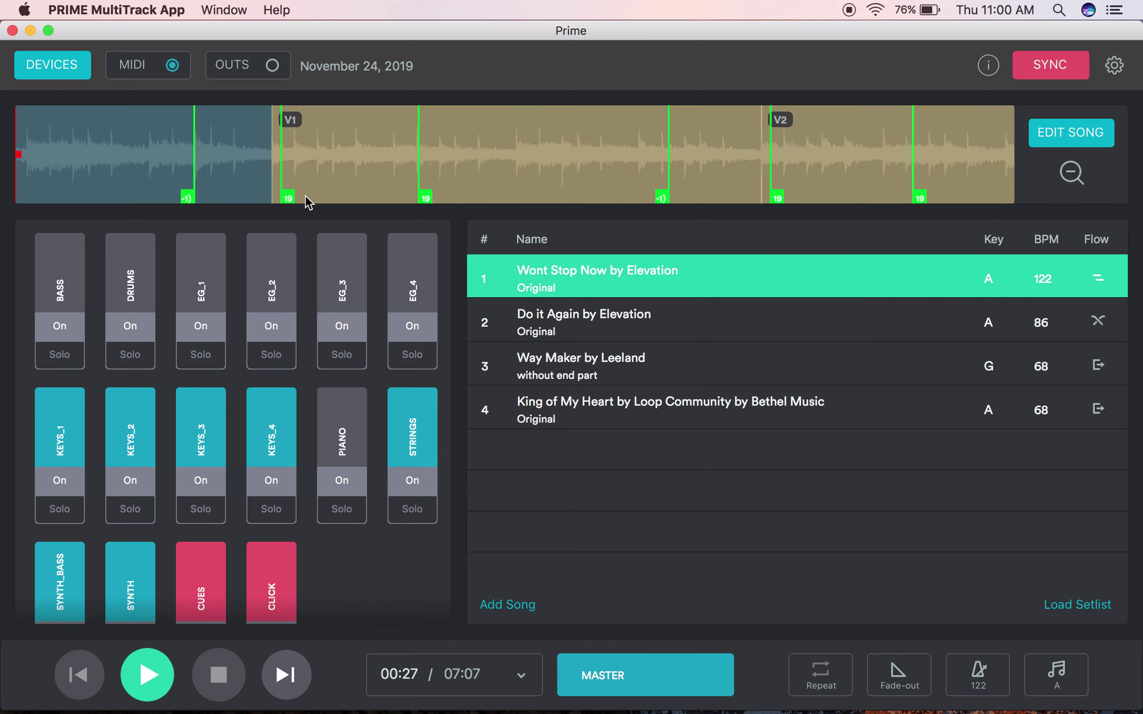
pyautogui.click(1034, 130)
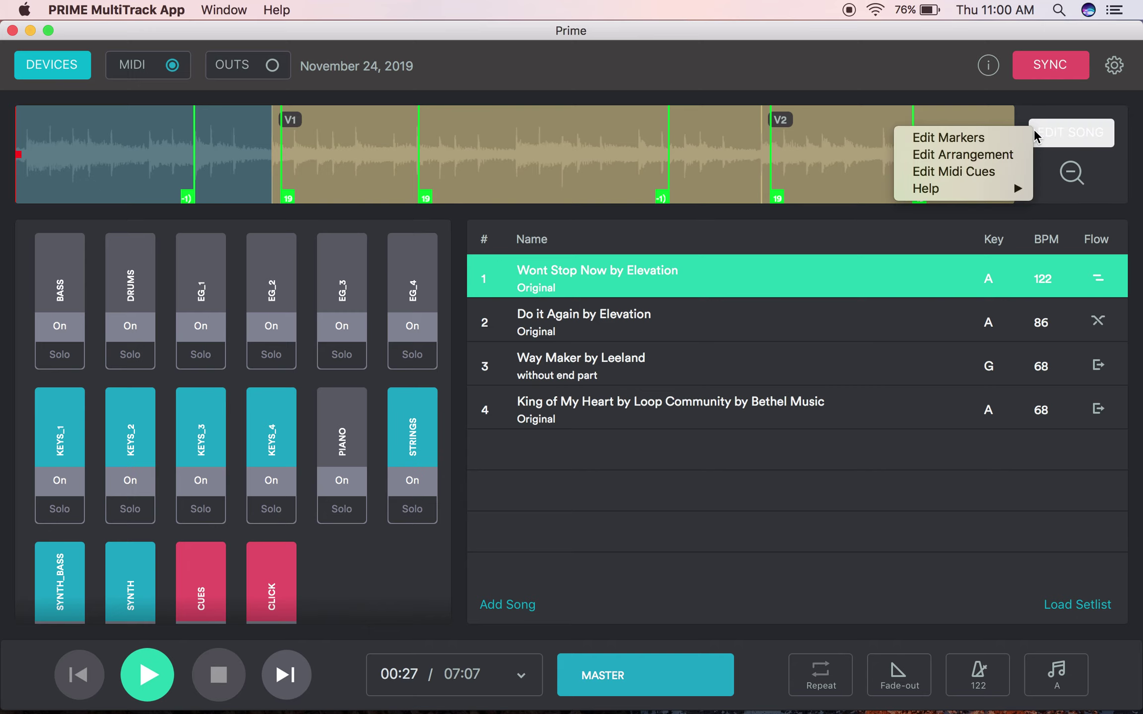
pyautogui.click(985, 171)
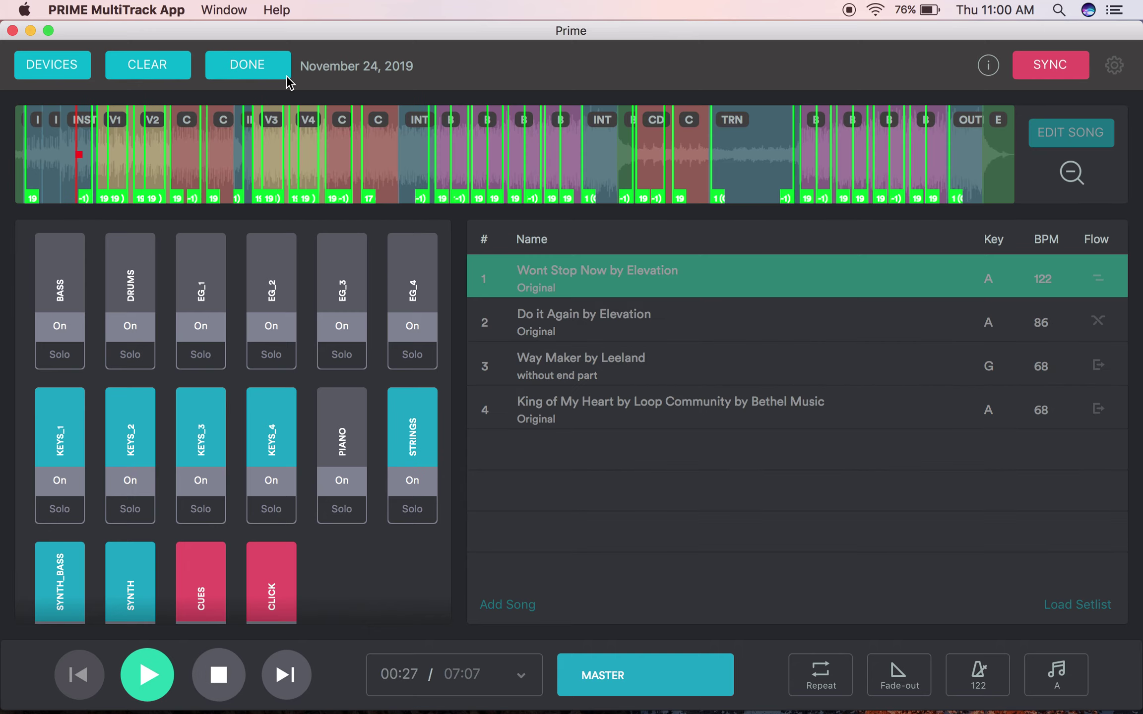
pyautogui.click(1070, 173)
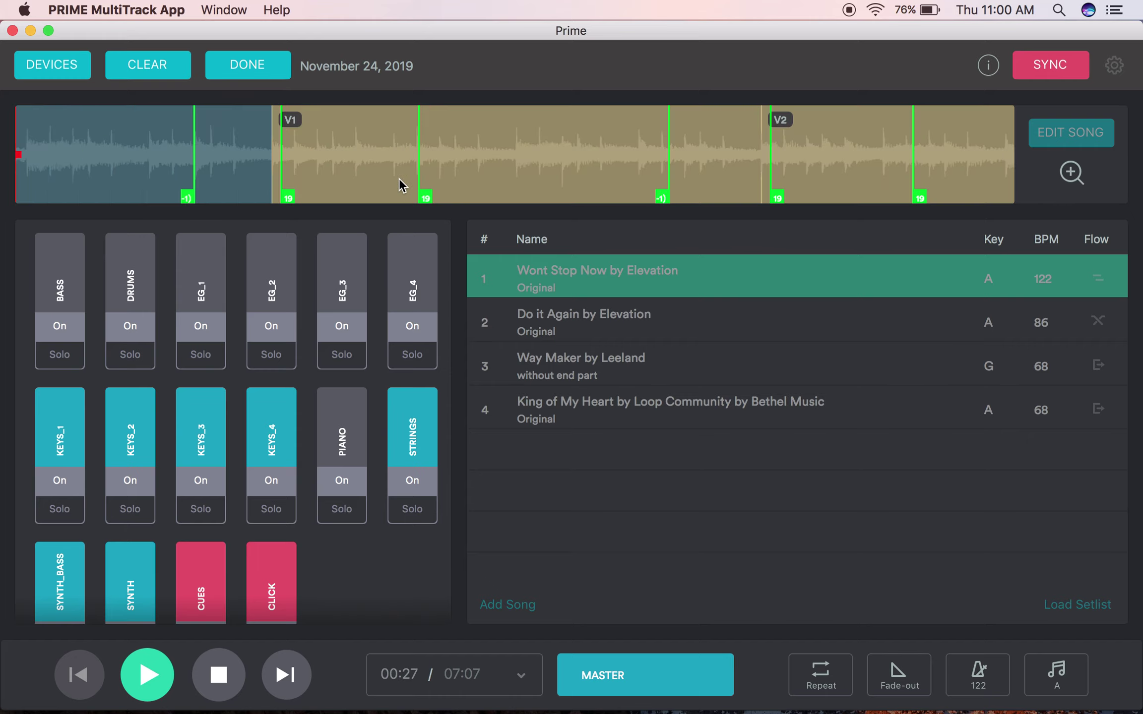
pyautogui.moveTo(286, 199)
pyautogui.mouseDown()
pyautogui.moveTo(300, 199)
pyautogui.moveTo(276, 201)
pyautogui.mouseUp()
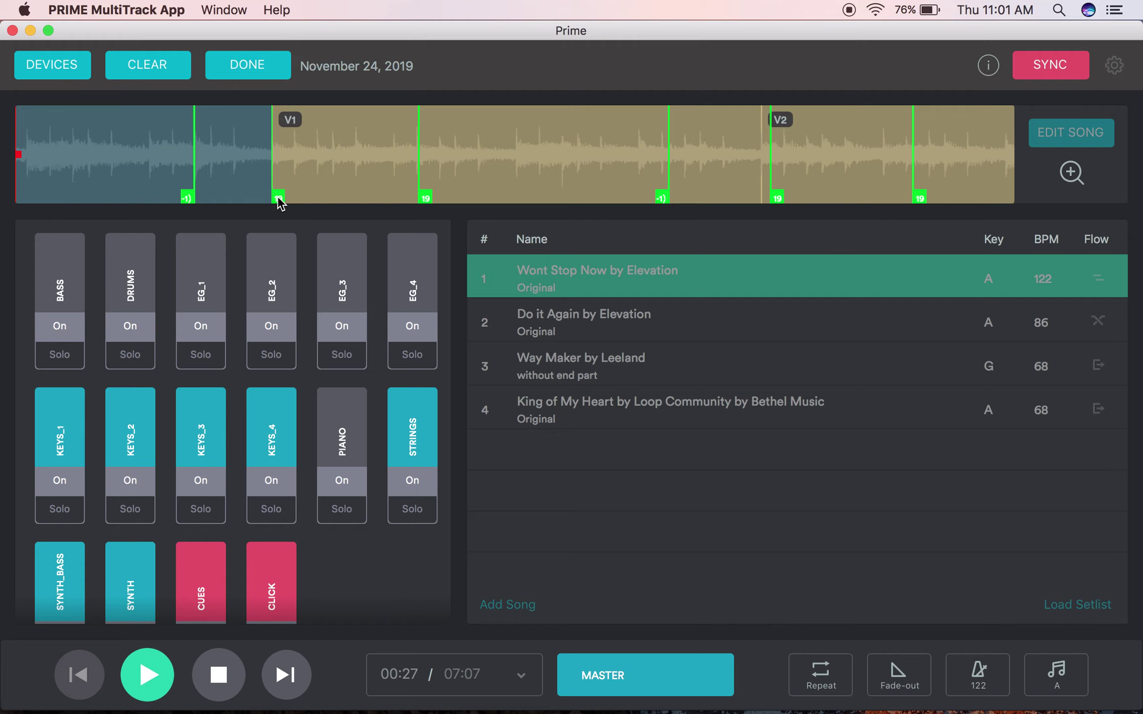
pyautogui.moveTo(279, 199)
pyautogui.mouseDown()
pyautogui.moveTo(288, 196)
pyautogui.moveTo(279, 201)
pyautogui.mouseUp()
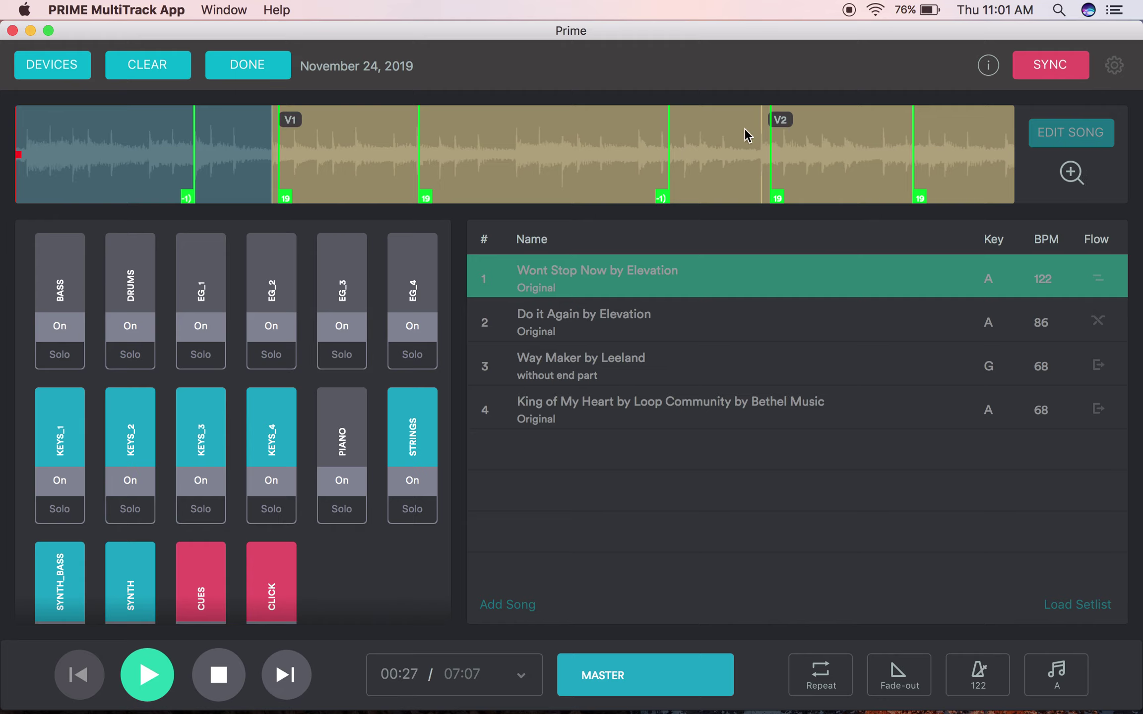
pyautogui.click(244, 65)
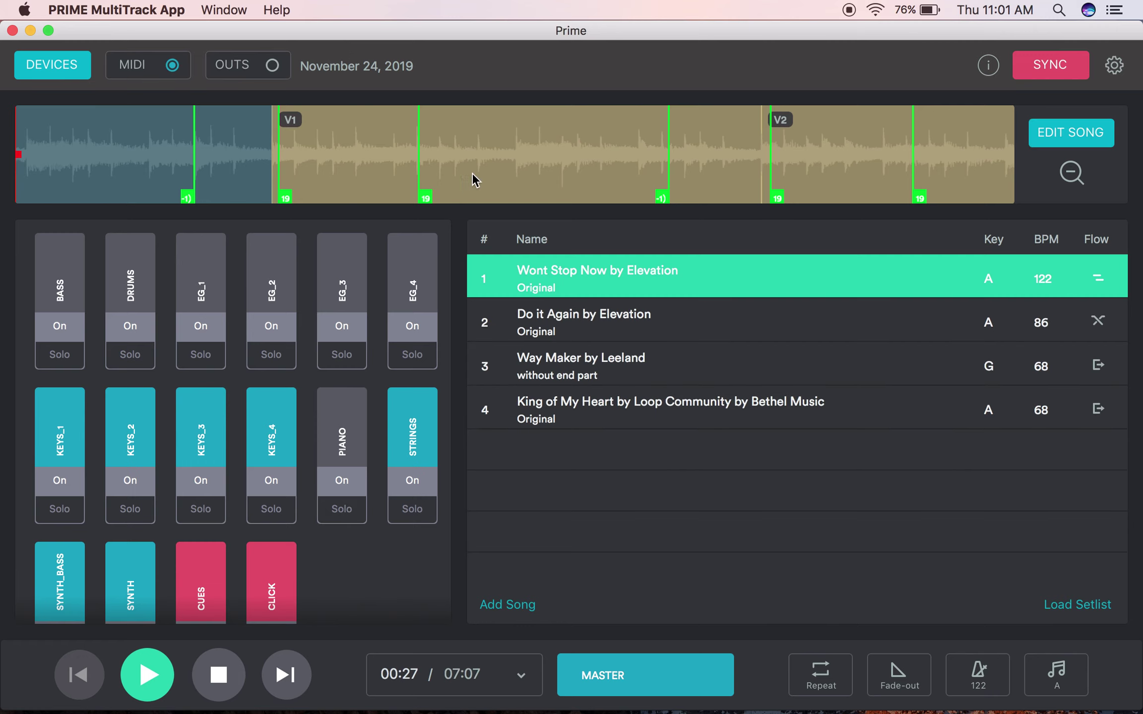
# Step: Examine the placement of the song's MIDI cues from the verses through the choruses, bridges and breakdown, ending with the whole waveform
pyautogui.hscroll(10, 599, 171)
pyautogui.hscroll(5, 600, 172)
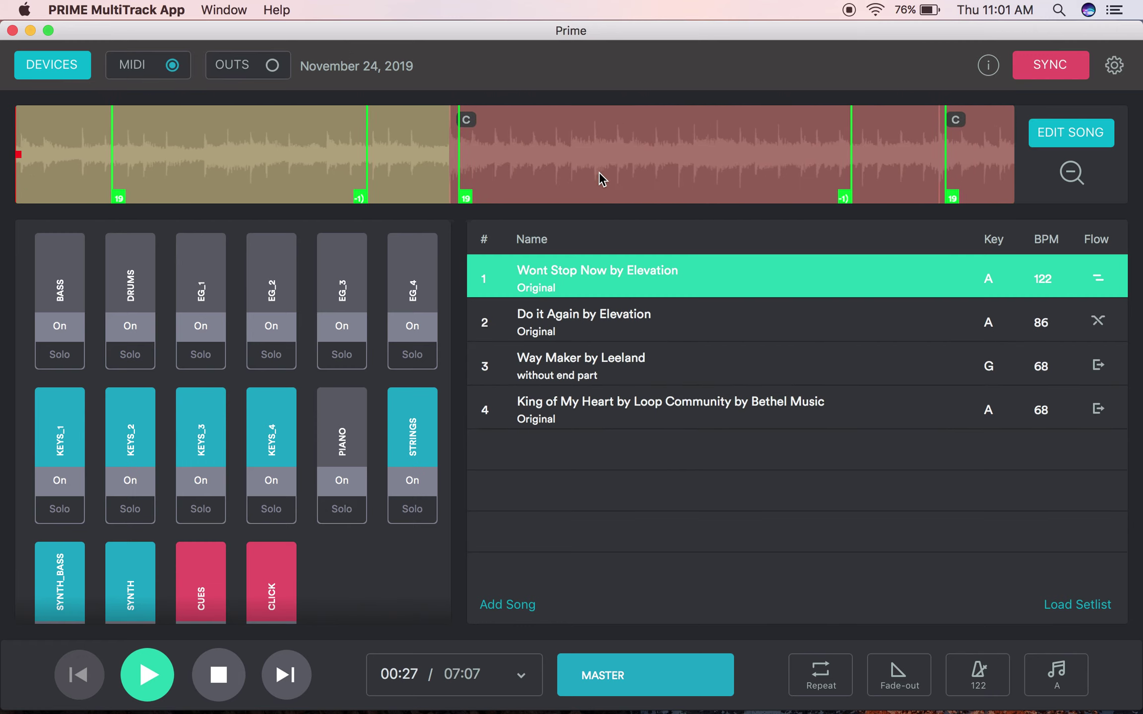
pyautogui.click(240, 165)
pyautogui.hscroll(5, 468, 156)
pyautogui.hscroll(5, 471, 158)
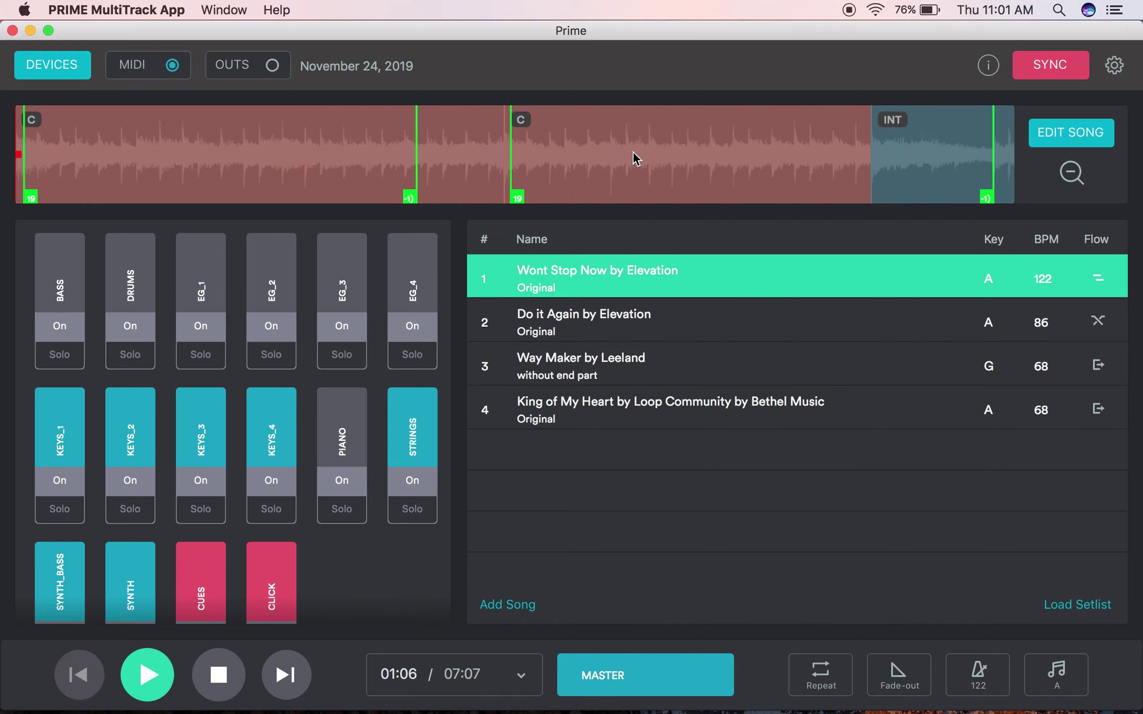
pyautogui.hscroll(15, 632, 150)
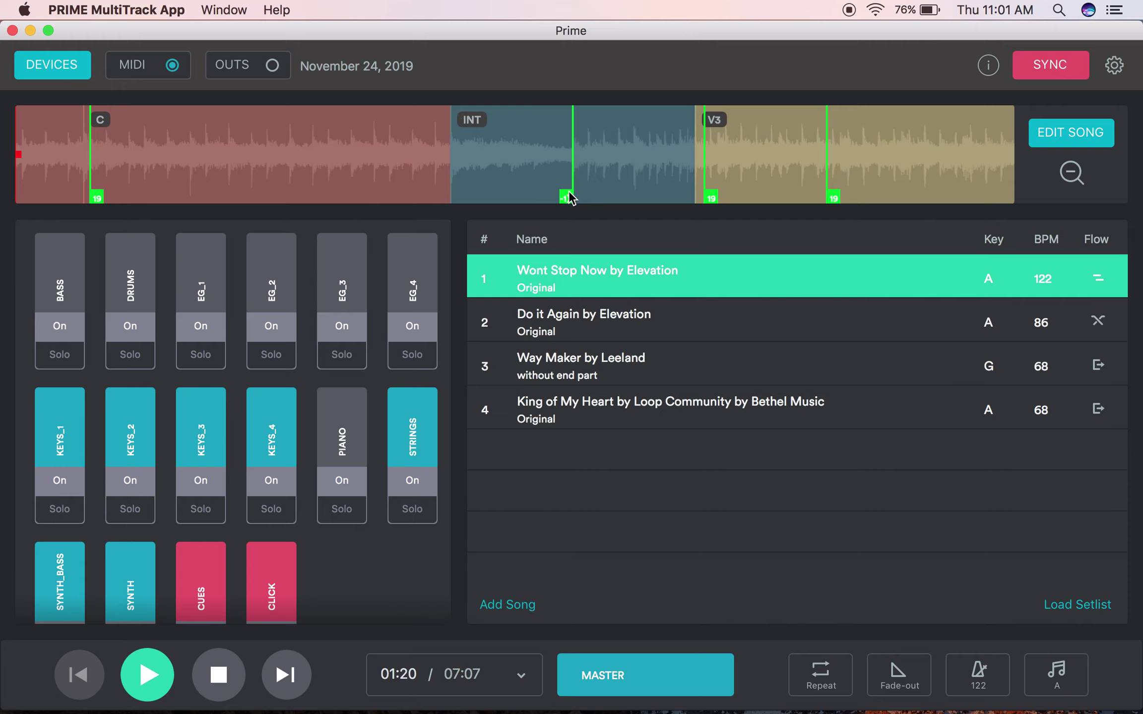
pyautogui.click(640, 179)
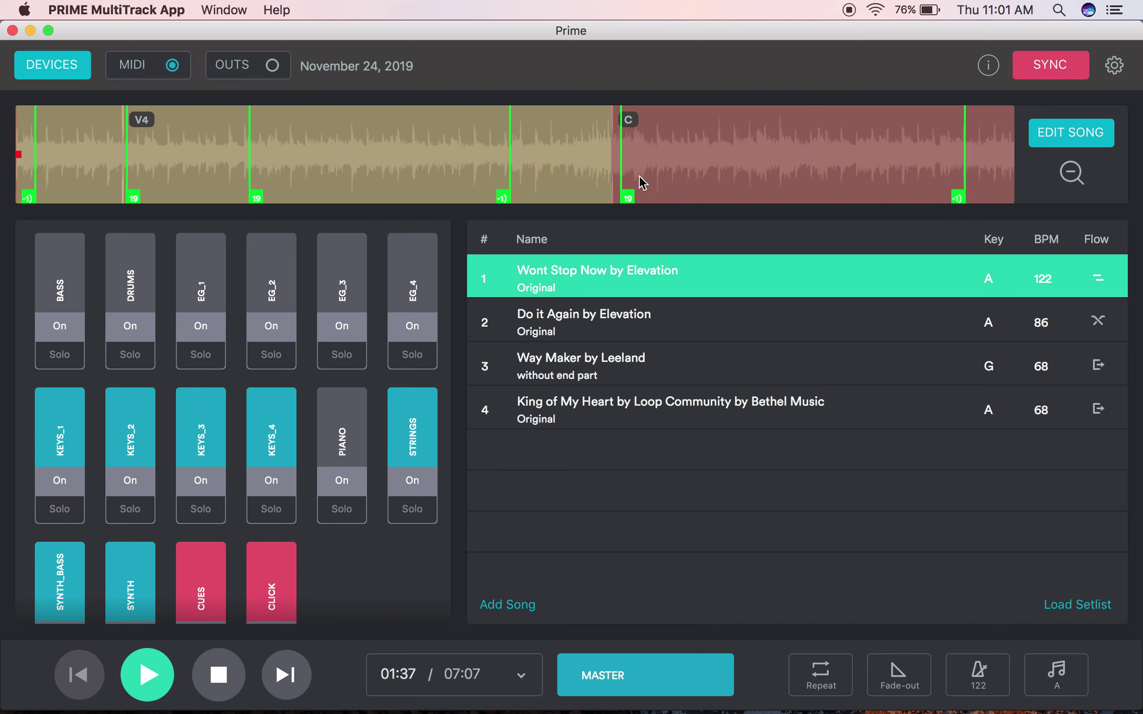
pyautogui.click(639, 175)
pyautogui.click(569, 166)
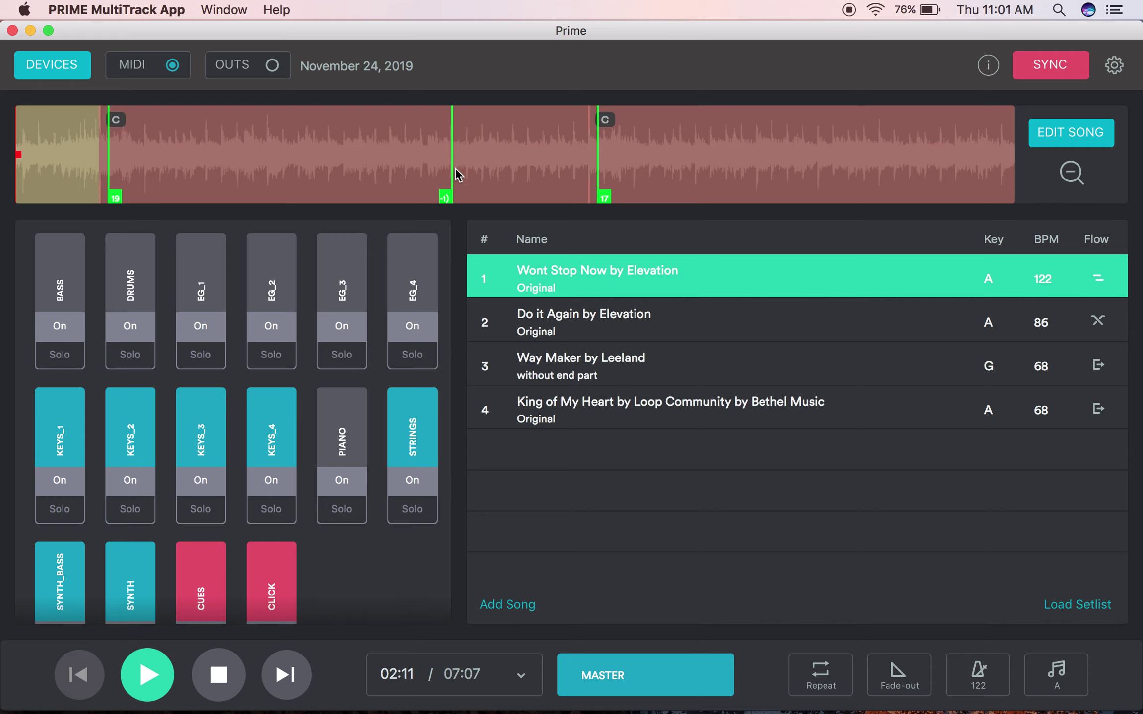
pyautogui.click(612, 160)
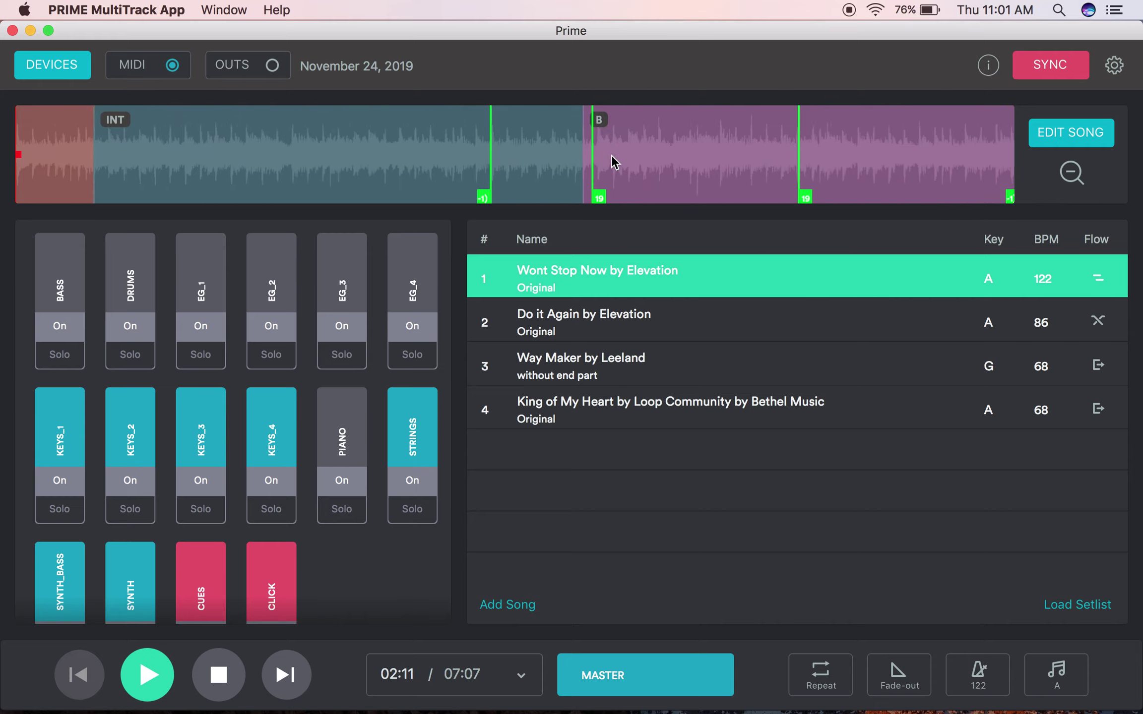
pyautogui.hscroll(20, 612, 161)
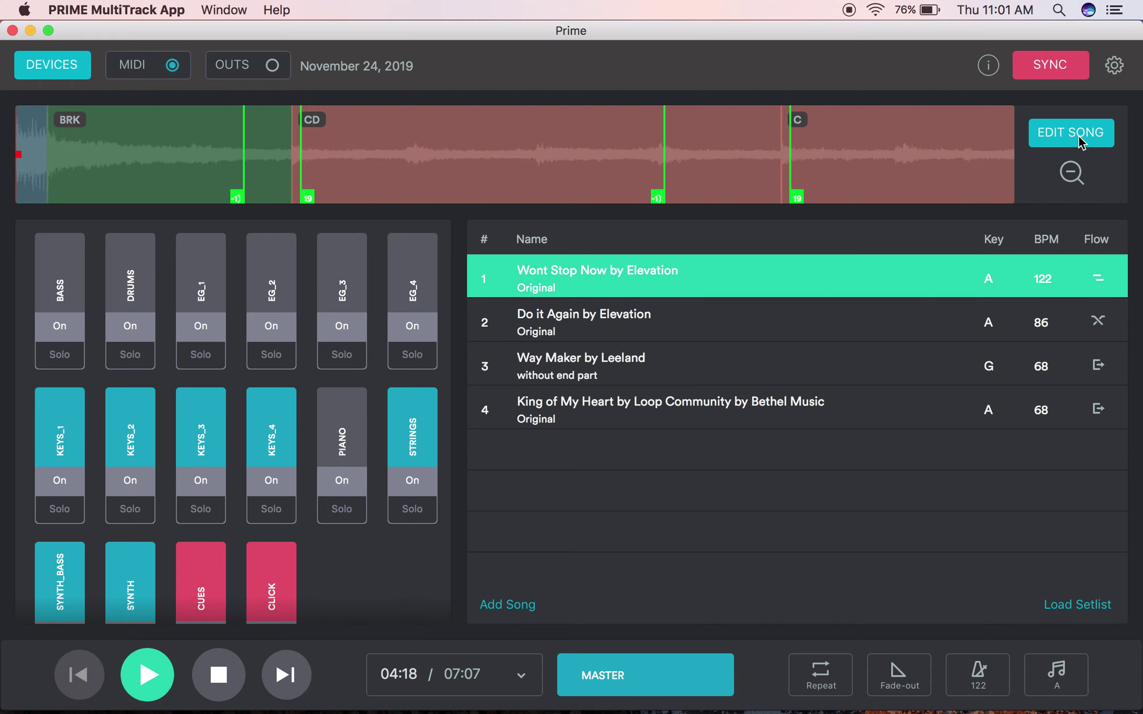
pyautogui.click(1071, 171)
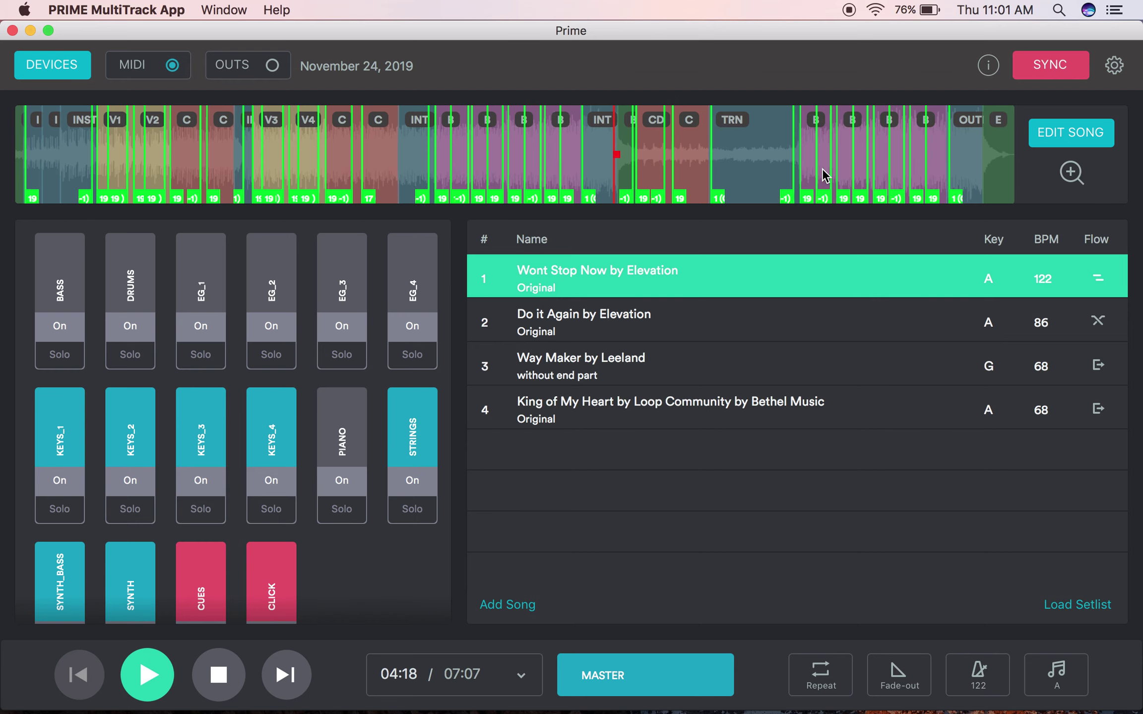